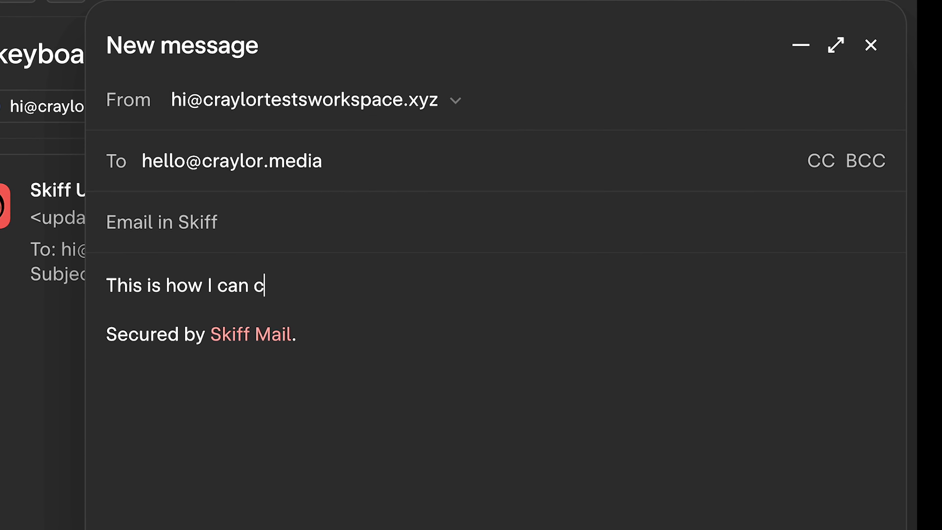
Write 'is how I can compose an email in Skiff!' as the body, then read the keyboard shortcuts update email
{"action": "type", "text": "ompose an email i"}
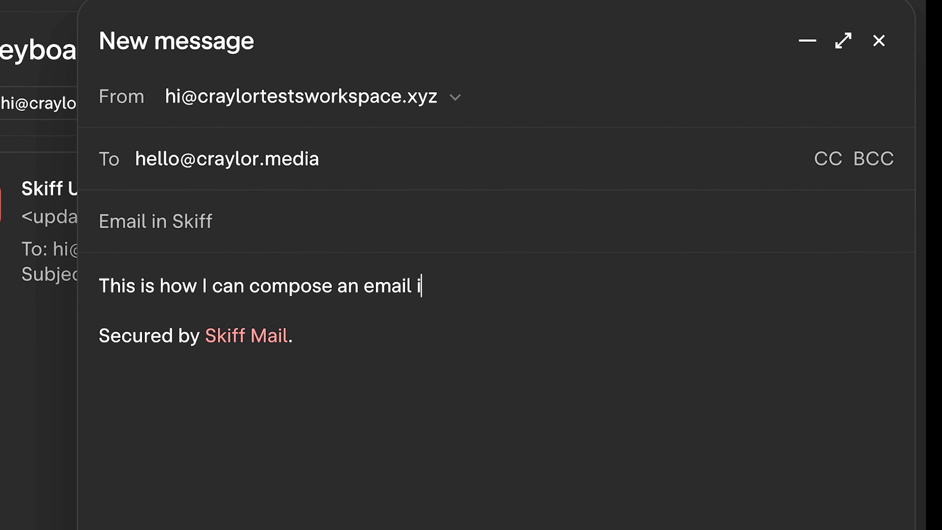
{"action": "type", "text": "n Skiff!"}
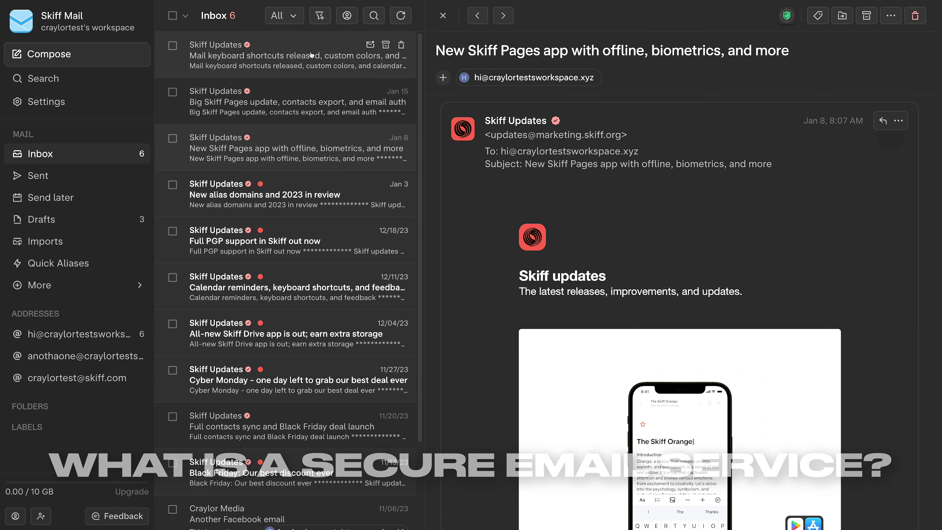
{"action": "left_click", "coordinate": [311, 55]}
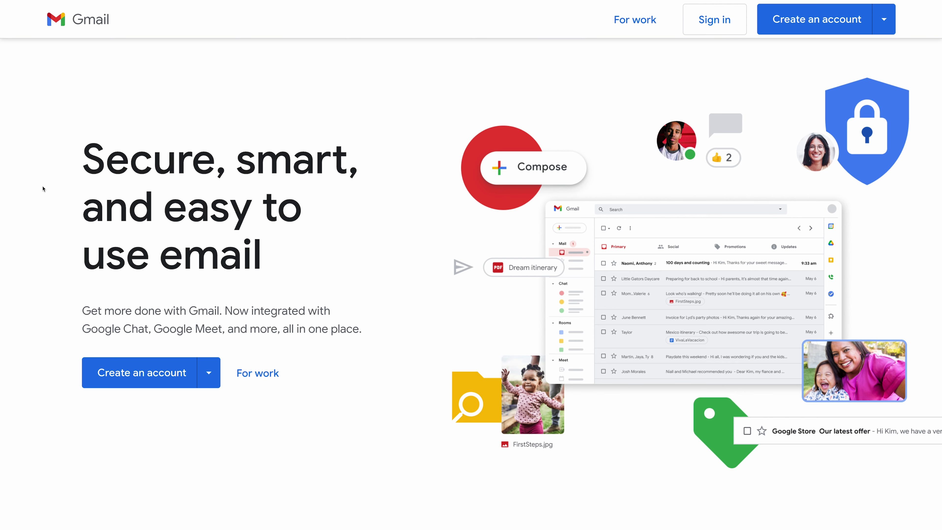
{"action": "scroll", "coordinate": [43, 188], "scroll_direction": "down", "scroll_amount": 4}
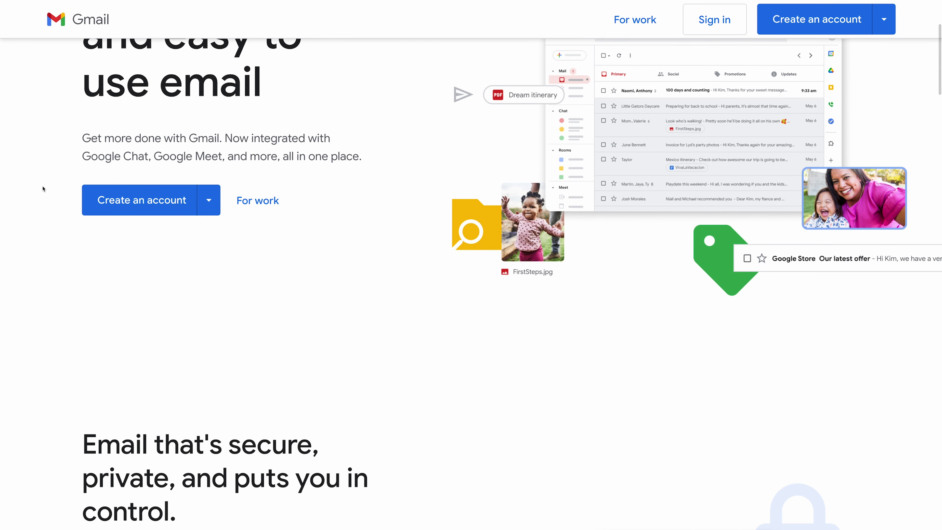
{"action": "scroll", "coordinate": [43, 188], "scroll_direction": "down", "scroll_amount": 5}
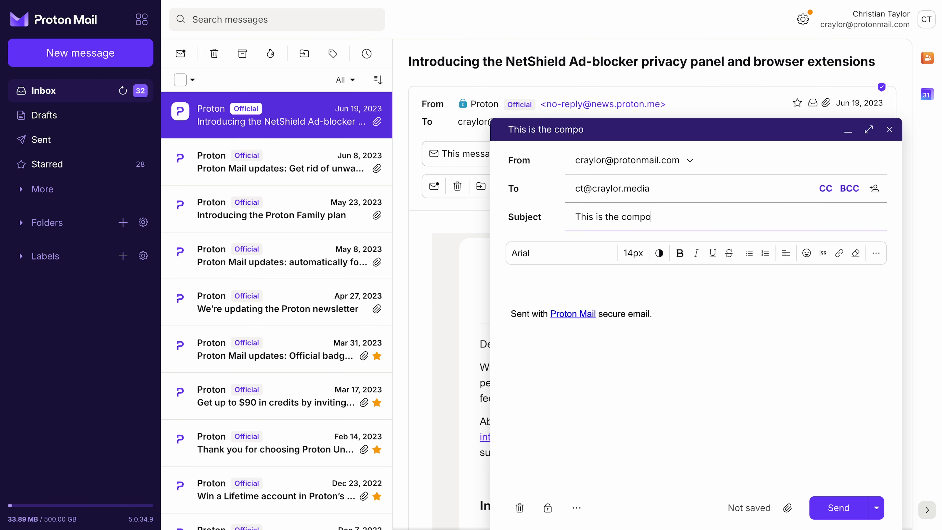
Save the unfinished draft and write 'Mail! I can continue to see my other emails as I write it.' in the Test email
{"action": "key", "text": "Escape"}
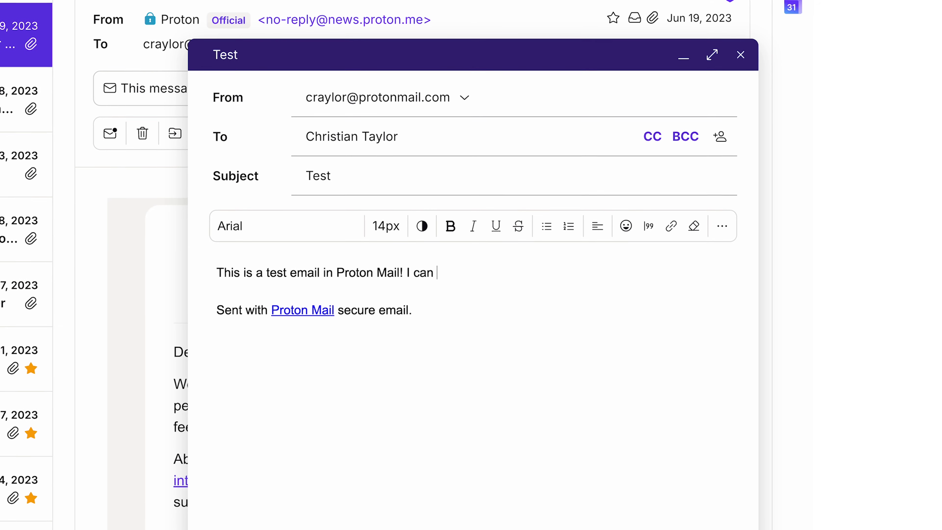
{"action": "type", "text": "continue to see my other em"}
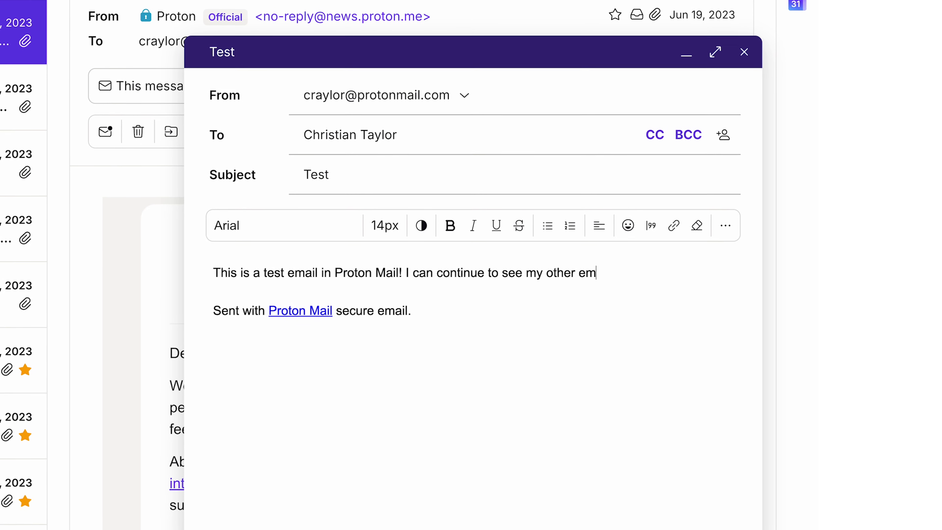
{"action": "type", "text": "ails as I write it."}
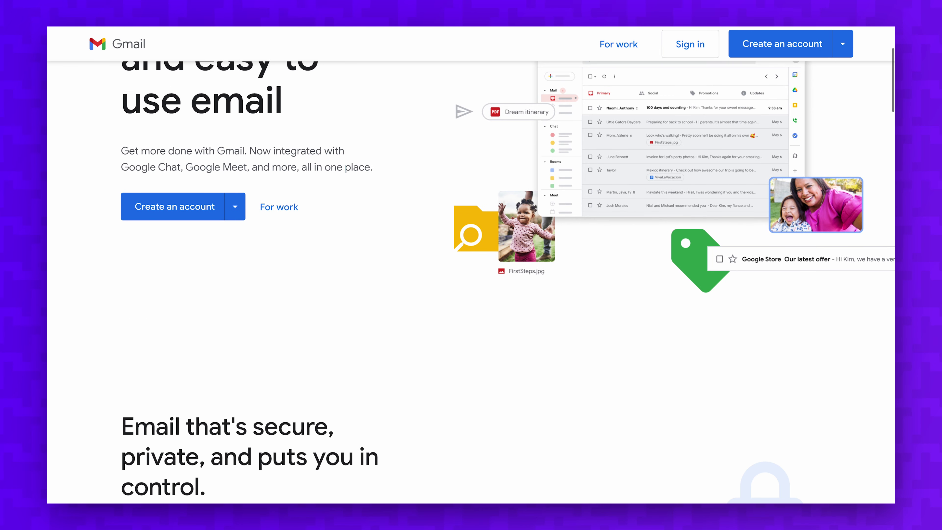
Scroll through the Gmail landing page before moving on to the Skiff Mail homepage
{"action": "scroll", "coordinate": [85, 196], "scroll_direction": "down", "scroll_amount": 3}
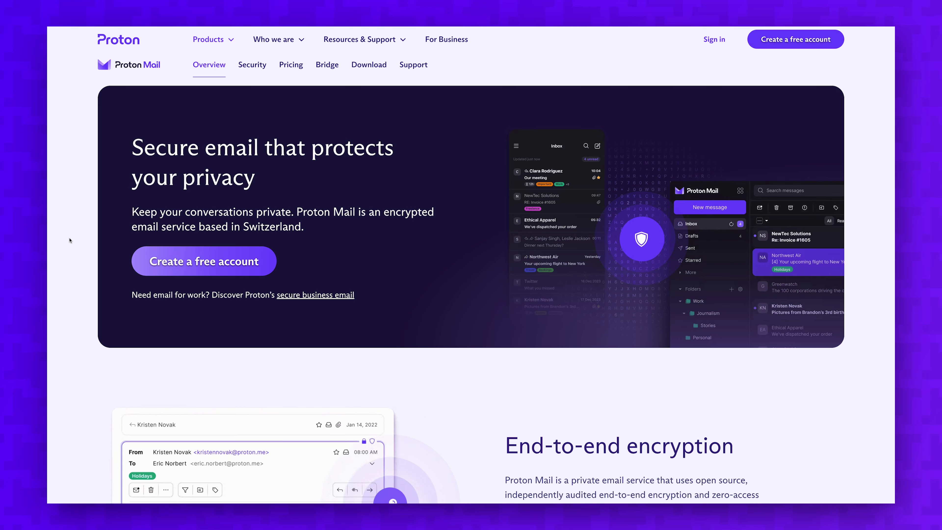
{"action": "scroll", "coordinate": [69, 239], "scroll_direction": "down", "scroll_amount": 5}
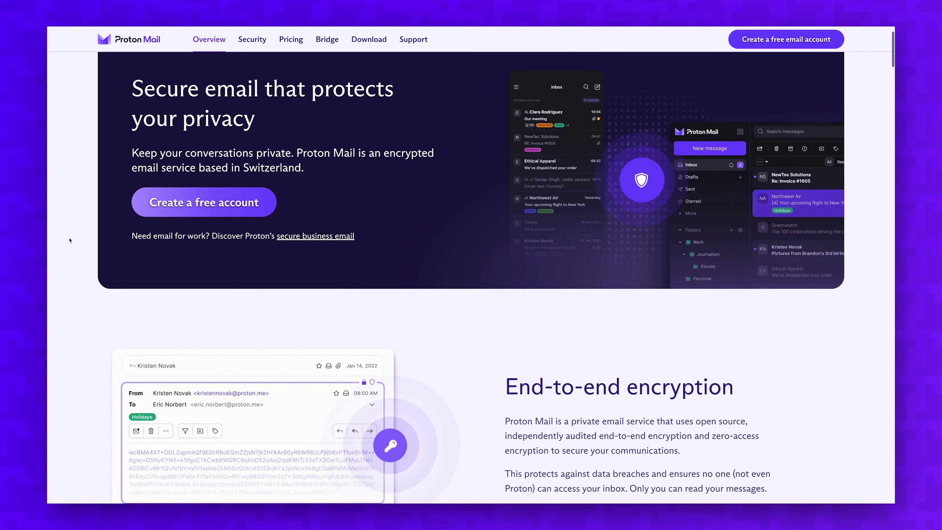
{"action": "scroll", "coordinate": [70, 240], "scroll_direction": "down", "scroll_amount": 4}
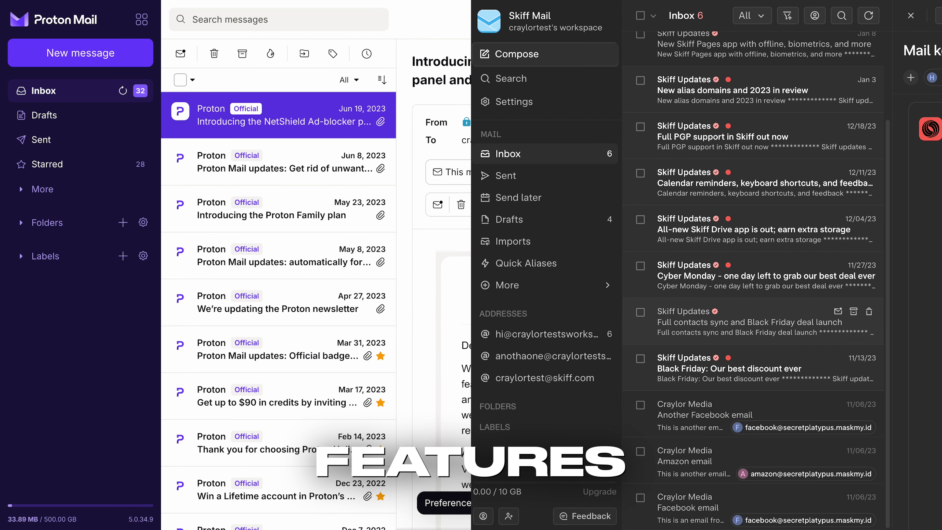
Move the empty paragraph, 'For real!' and the easy-to-use sentence below the Number/Name table
{"action": "scroll", "coordinate": [693, 334], "scroll_direction": "up", "scroll_amount": 3}
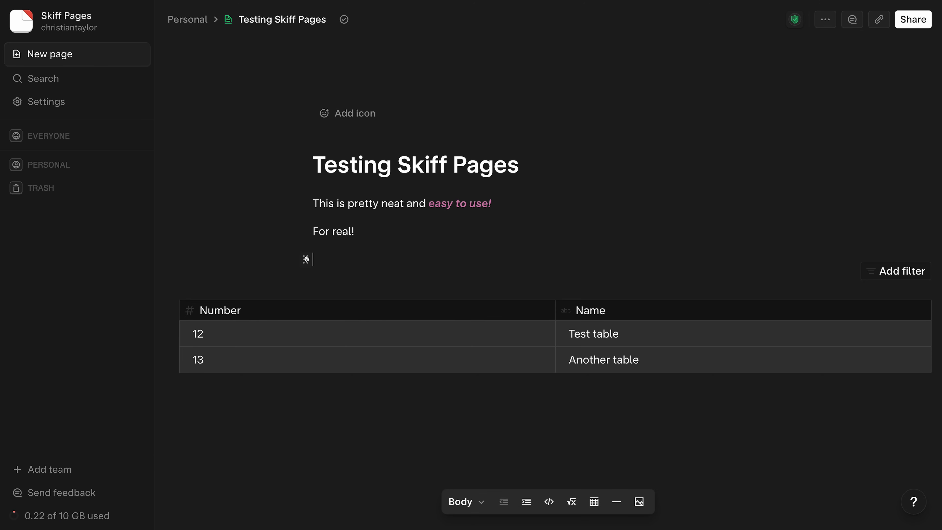
{"action": "left_click_drag", "start_coordinate": [306, 258], "coordinate": [339, 382]}
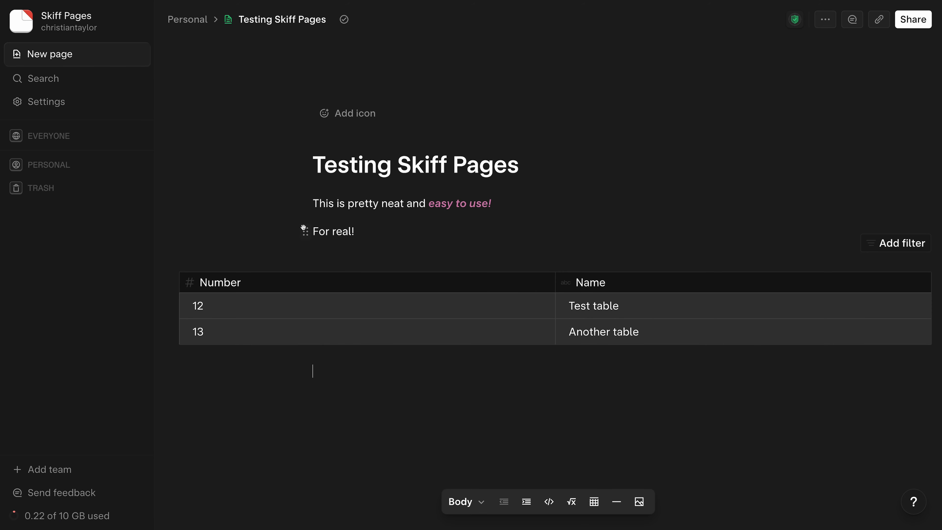
{"action": "left_click_drag", "start_coordinate": [305, 231], "coordinate": [320, 321]}
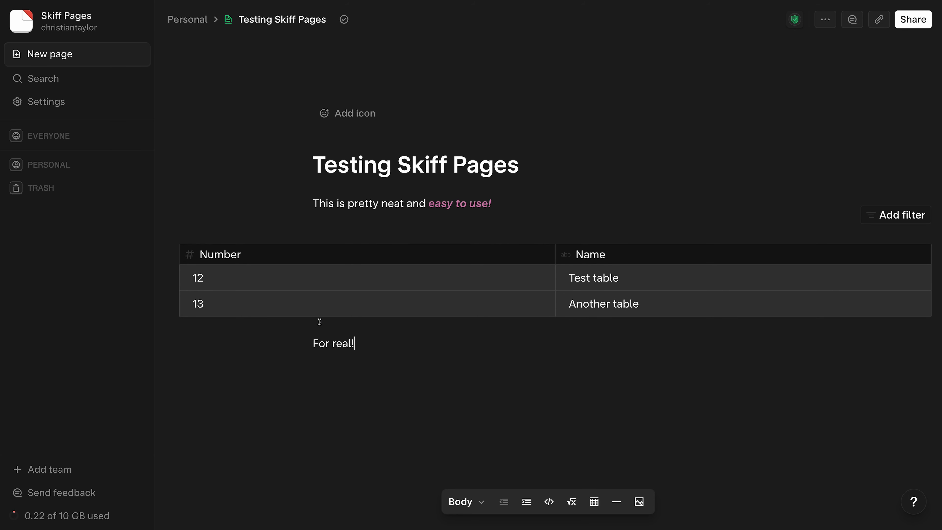
{"action": "left_click_drag", "start_coordinate": [306, 203], "coordinate": [351, 353]}
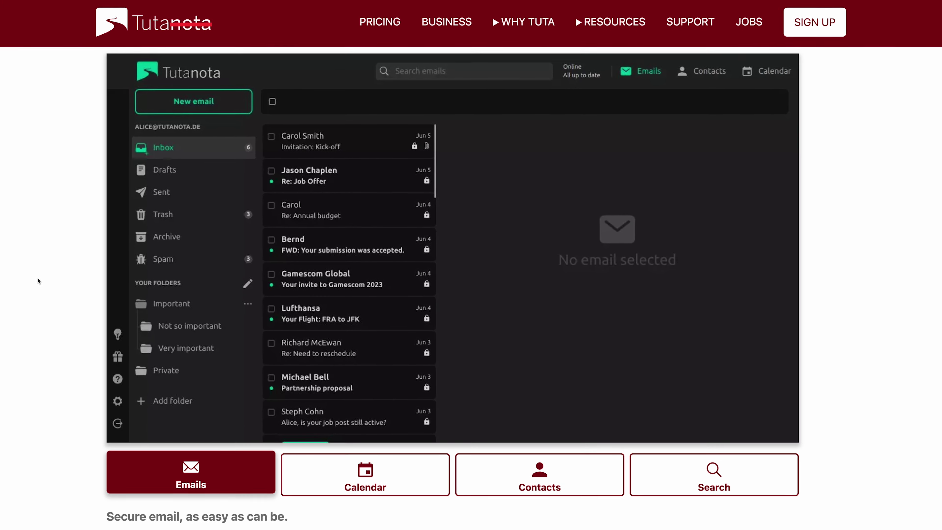
Open the 'Hope you're enjoying your first week of email privacy!' email and widen its reading pane
{"action": "left_click", "coordinate": [358, 467]}
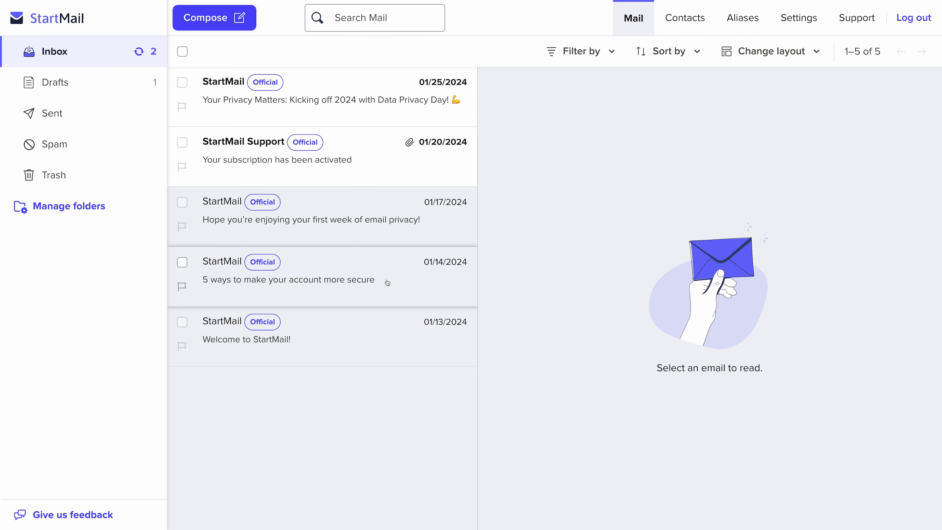
{"action": "left_click", "coordinate": [345, 240]}
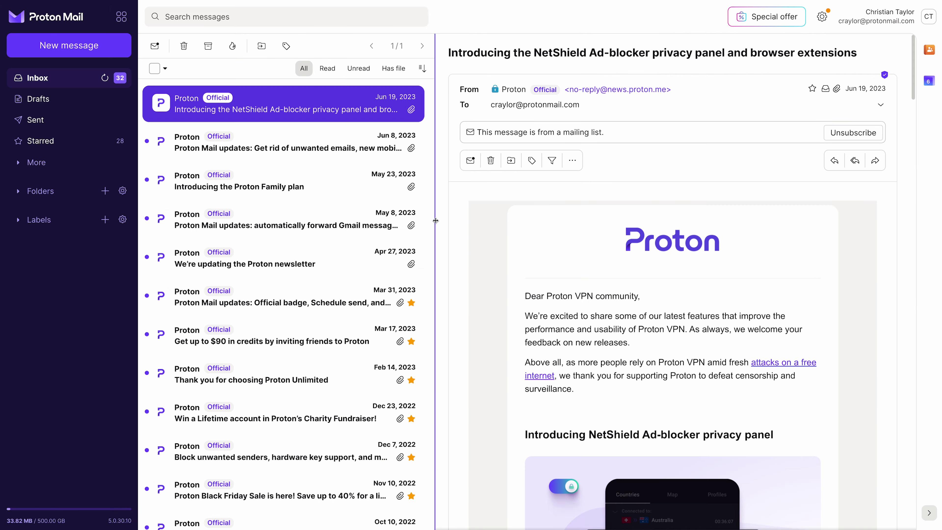
{"action": "left_click_drag", "start_coordinate": [424, 223], "coordinate": [318, 216]}
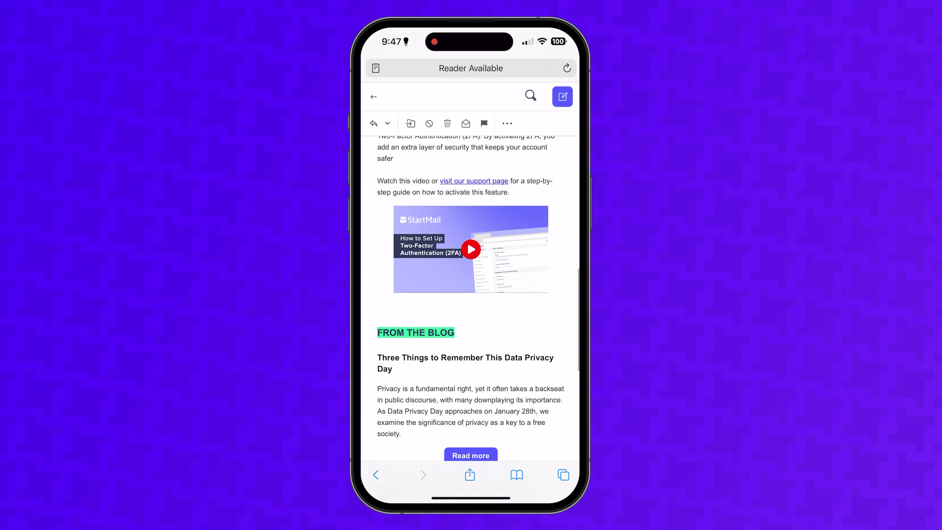
{"action": "scroll", "coordinate": [471, 297], "scroll_direction": "down", "scroll_amount": 5}
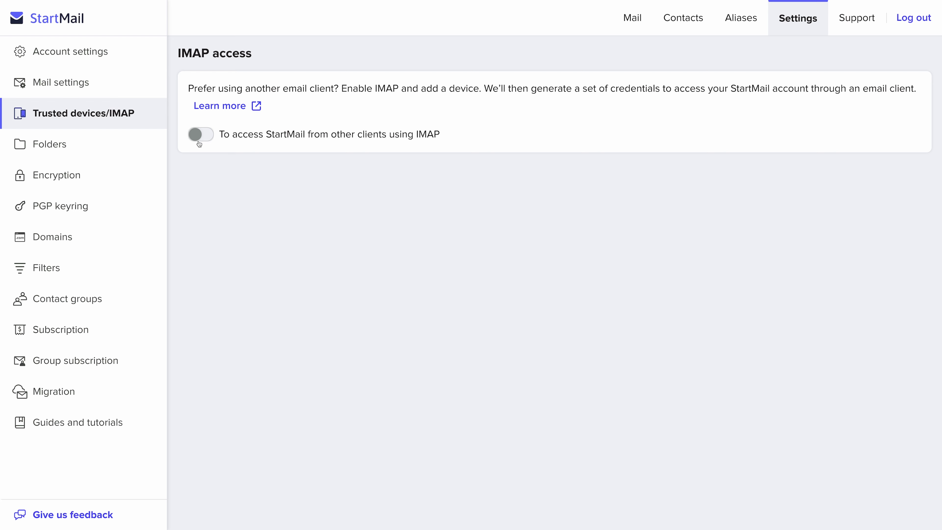
Switch on the IMAP access toggle in StartMail's Trusted devices/IMAP settings
{"action": "left_click", "coordinate": [199, 143]}
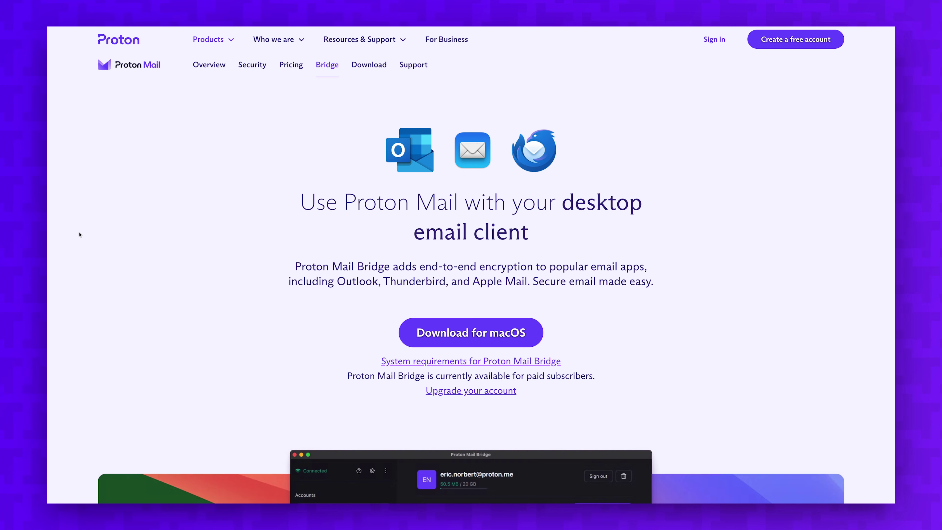
{"action": "scroll", "coordinate": [80, 235], "scroll_direction": "down", "scroll_amount": 2}
{"action": "scroll", "coordinate": [80, 234], "scroll_direction": "down", "scroll_amount": 8}
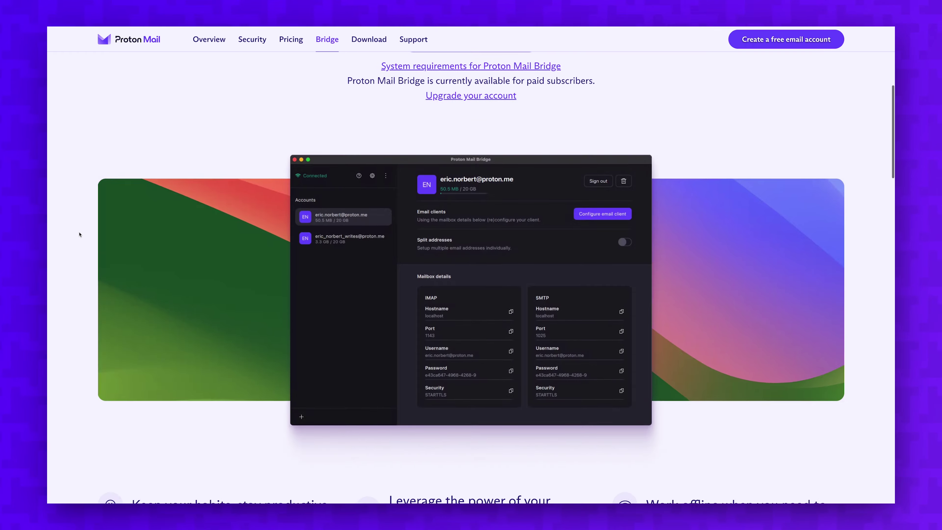
{"action": "scroll", "coordinate": [80, 235], "scroll_direction": "down", "scroll_amount": 10}
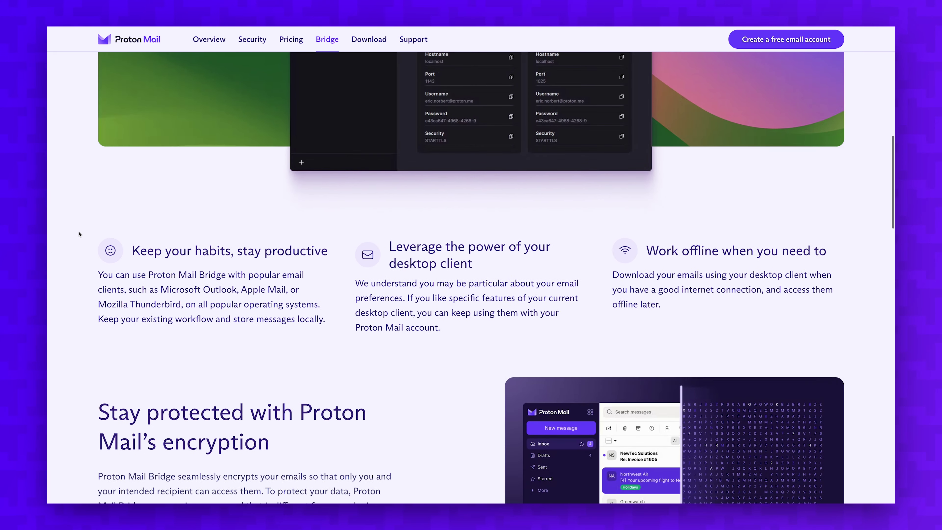
{"action": "scroll", "coordinate": [79, 235], "scroll_direction": "down", "scroll_amount": 3}
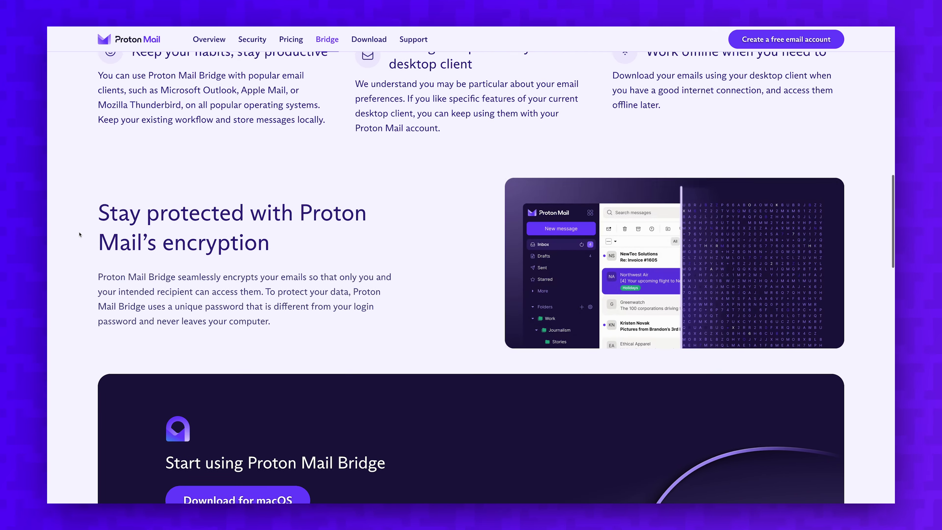
{"action": "scroll", "coordinate": [79, 235], "scroll_direction": "down", "scroll_amount": 7}
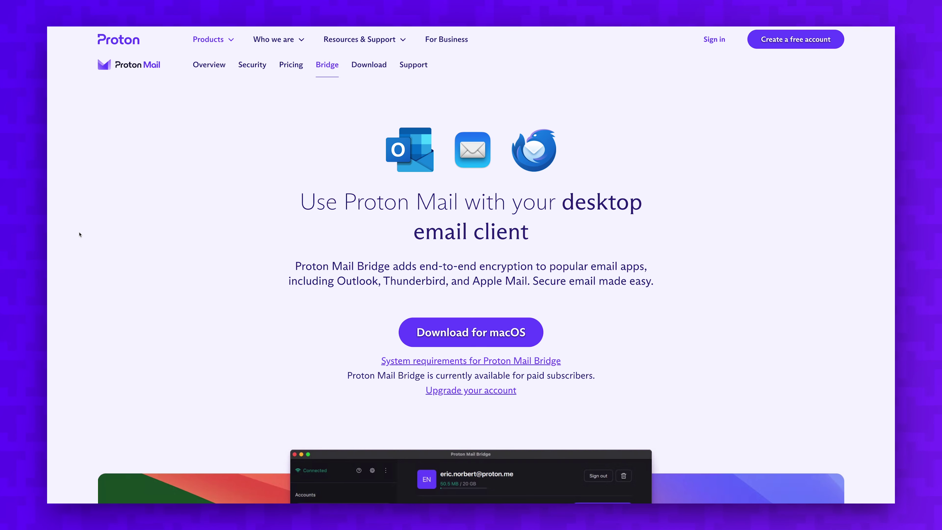
{"action": "scroll", "coordinate": [80, 235], "scroll_direction": "down", "scroll_amount": 10}
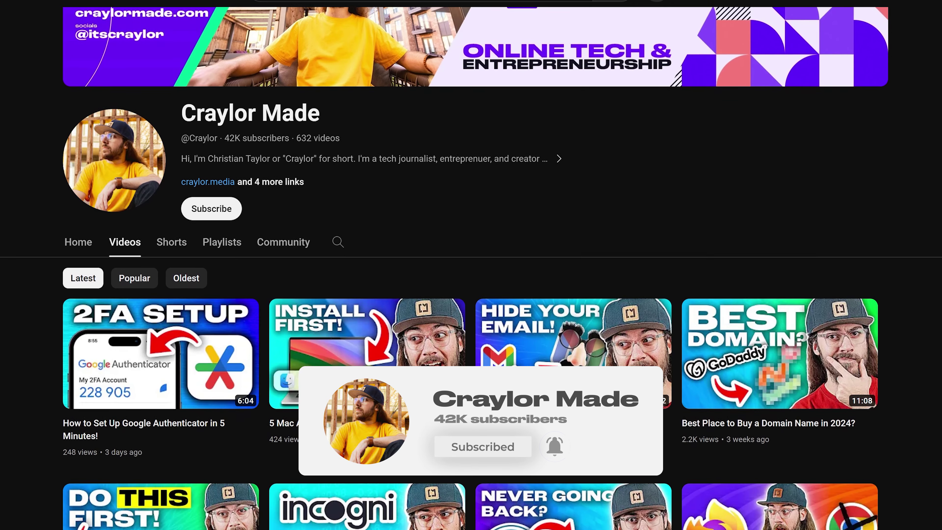
Scroll the channel's video list, then fill the Test draft's recipient with the suggested contact
{"action": "scroll", "coordinate": [471, 260], "scroll_direction": "down", "scroll_amount": 3}
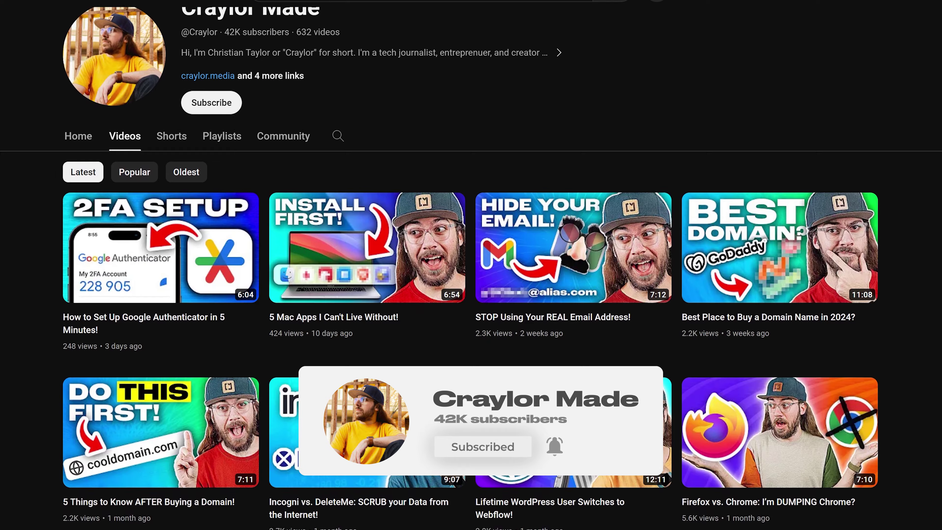
{"action": "scroll", "coordinate": [471, 260], "scroll_direction": "down", "scroll_amount": 3}
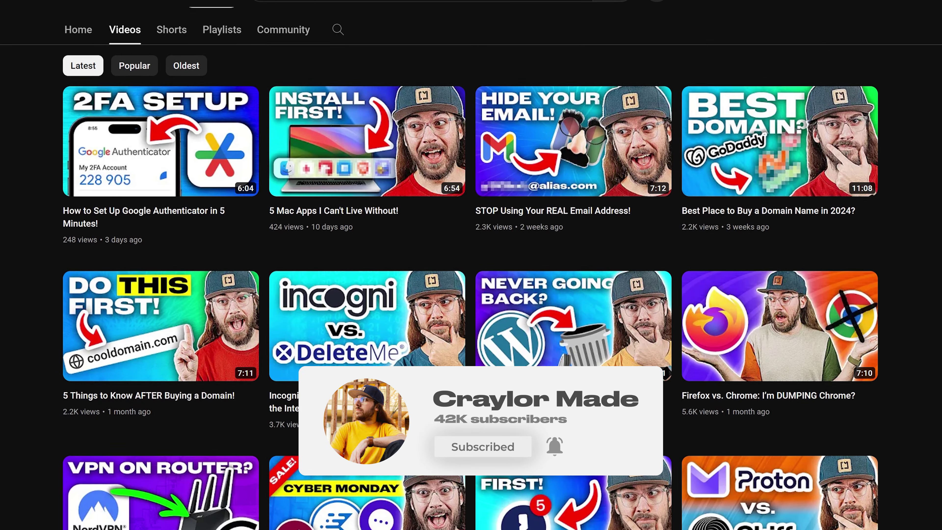
{"action": "scroll", "coordinate": [471, 259], "scroll_direction": "down", "scroll_amount": 2}
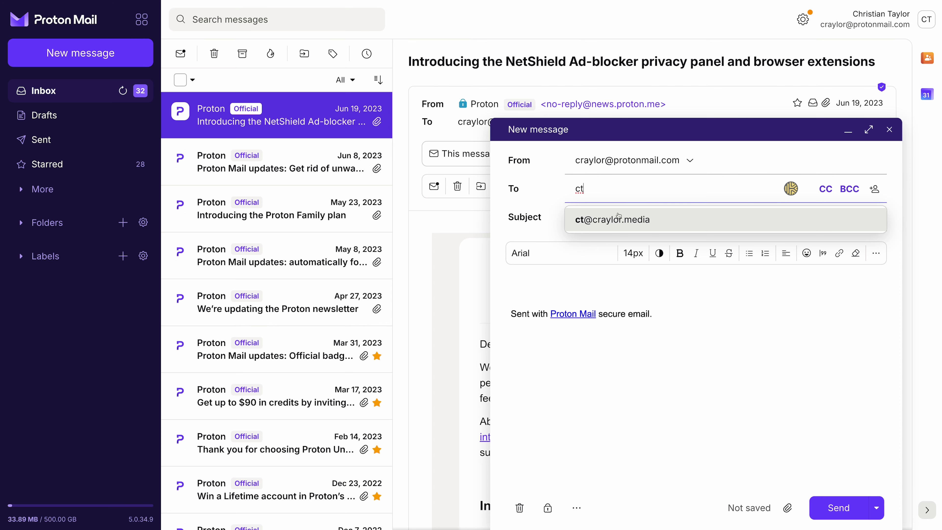
{"action": "left_click", "coordinate": [618, 216]}
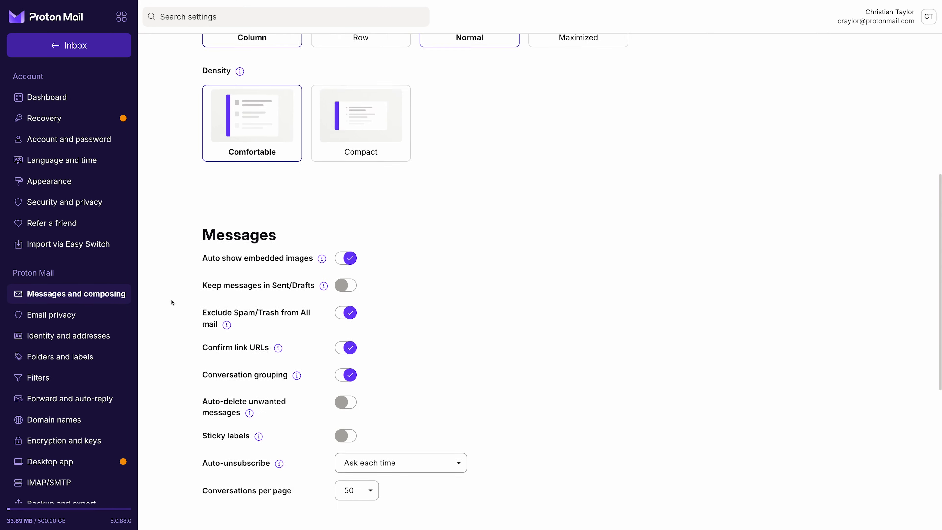
Read the mail keyboard shortcuts email, check import options, and type 'secretplatyp' as the Quick Alias domain
{"action": "scroll", "coordinate": [172, 301], "scroll_direction": "down", "scroll_amount": 5}
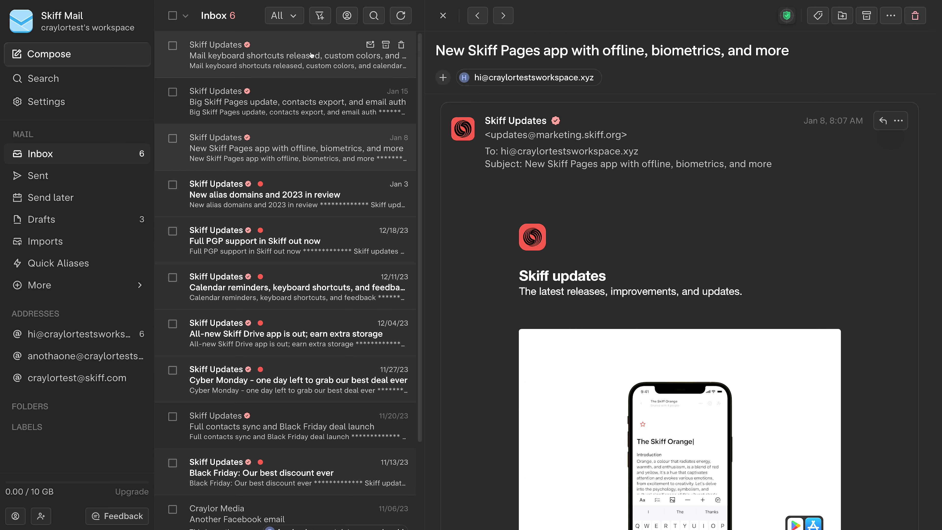
{"action": "left_click", "coordinate": [296, 55]}
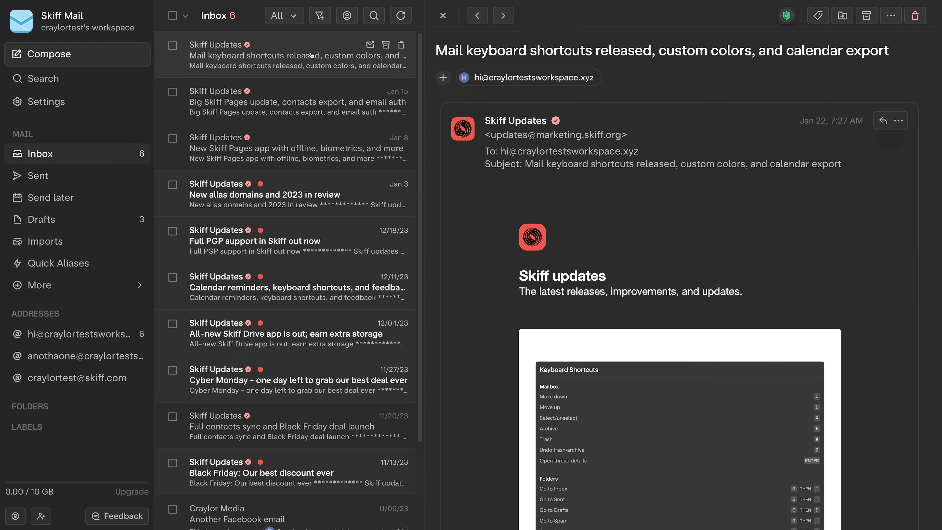
{"action": "scroll", "coordinate": [326, 164], "scroll_direction": "down", "scroll_amount": 3}
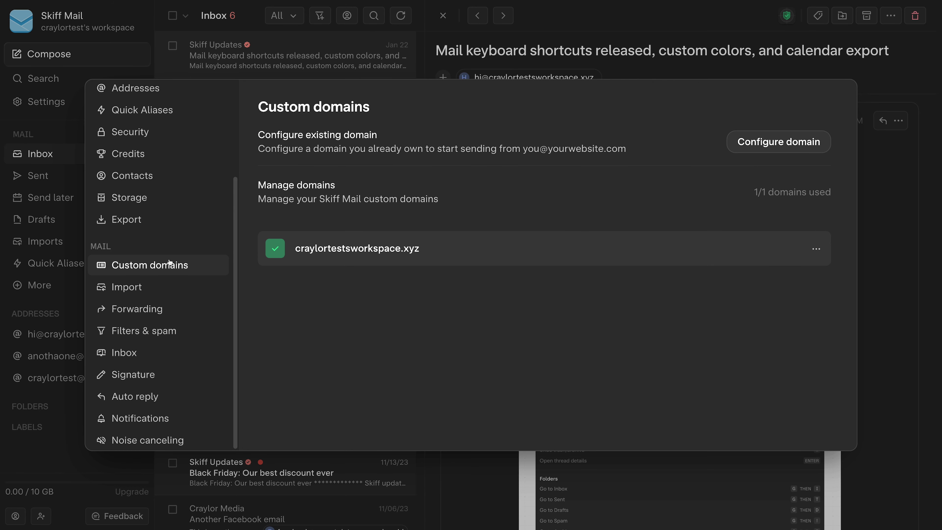
{"action": "left_click", "coordinate": [193, 290]}
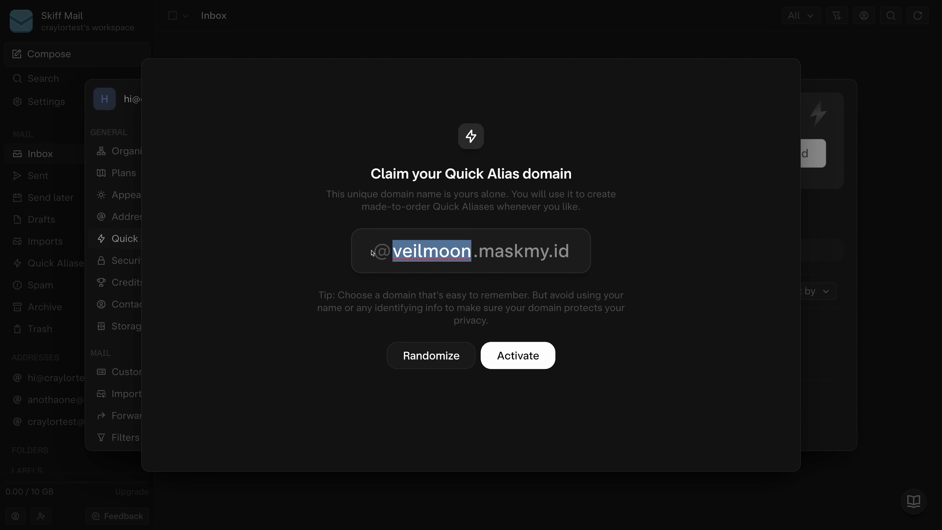
{"action": "type", "text": "secretplat"}
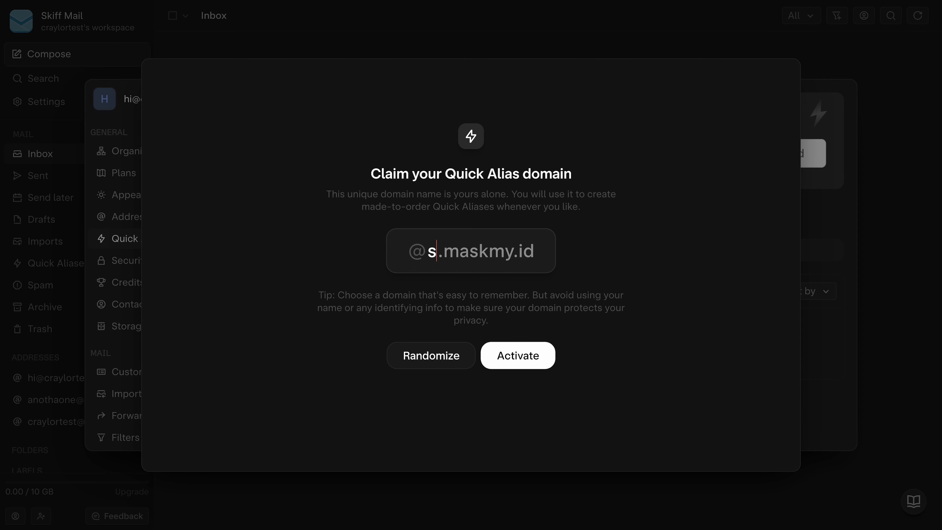
{"action": "type", "text": "yp"}
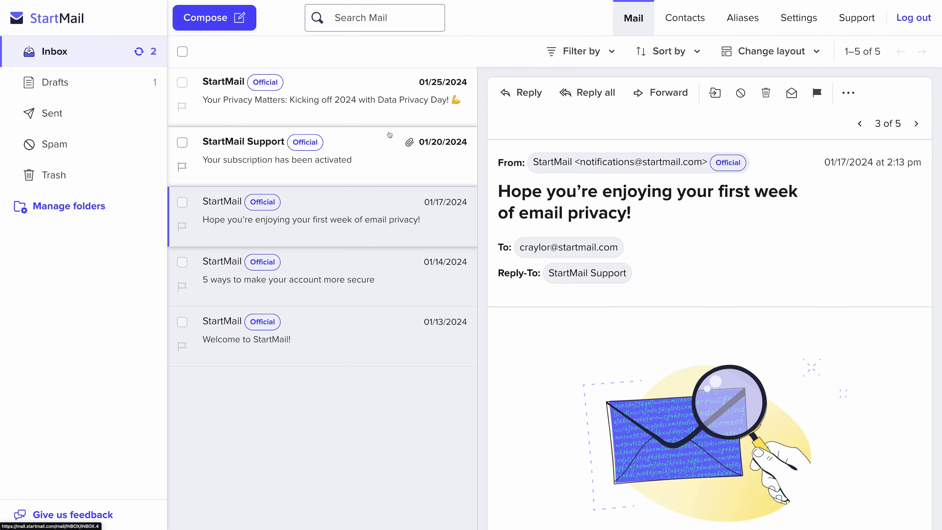
Open the Data Privacy Day newsletter and look over the Filter by options
{"action": "left_click", "coordinate": [395, 112]}
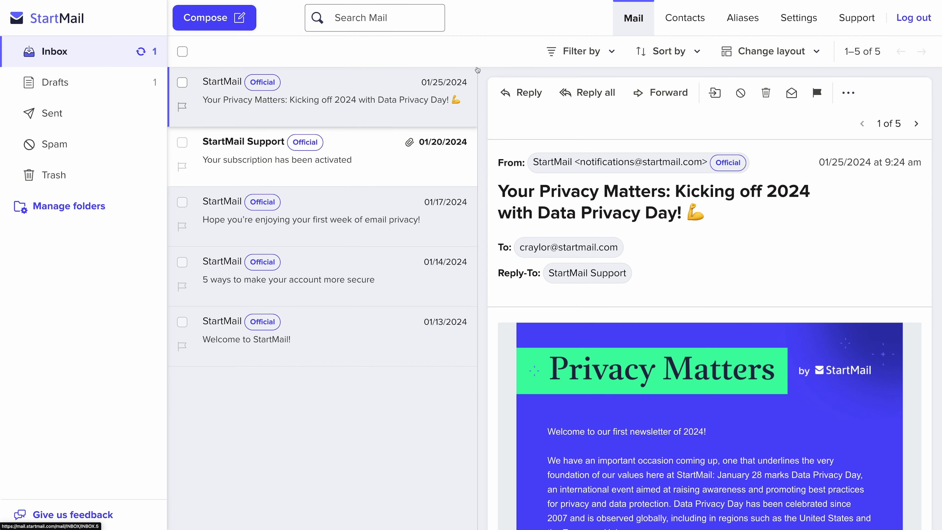
{"action": "left_click", "coordinate": [580, 46]}
{"action": "key", "text": "Tab"}
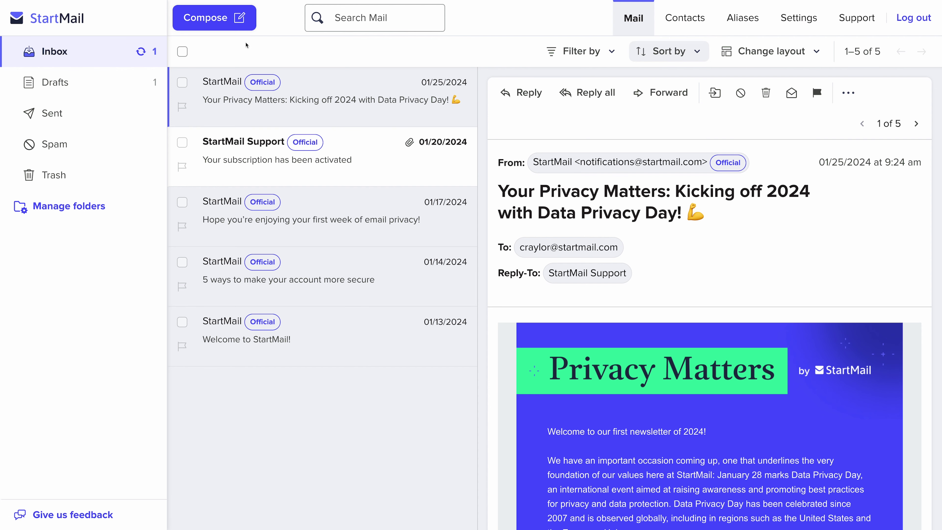
Send 'Test email' to the contact's address with the body 'This is a test email from'
{"action": "left_click", "coordinate": [219, 32]}
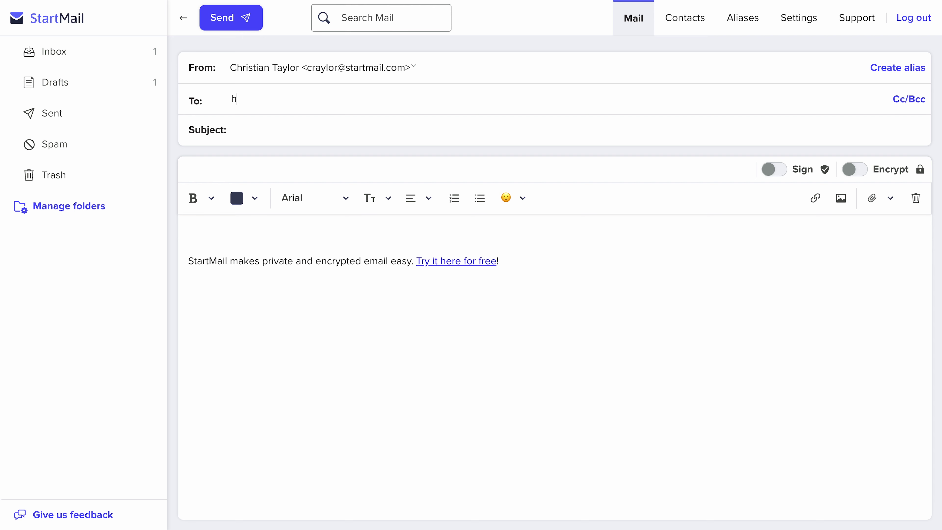
{"action": "key", "text": "Tab"}
{"action": "type", "text": "Test email"}
{"action": "key", "text": "Tab"}
{"action": "type", "text": "This is a test email"}
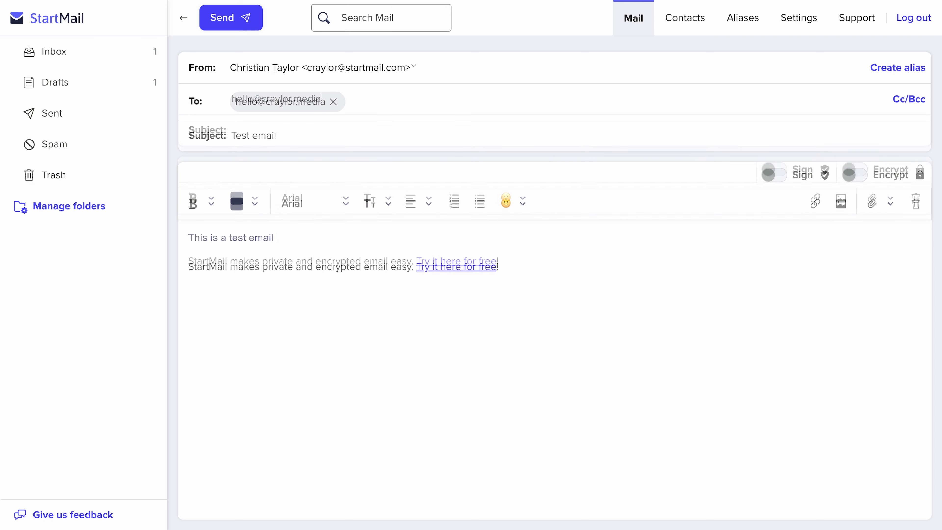
{"action": "type", "text": " from StartMail! I wish I could see my inbox while I write..."}
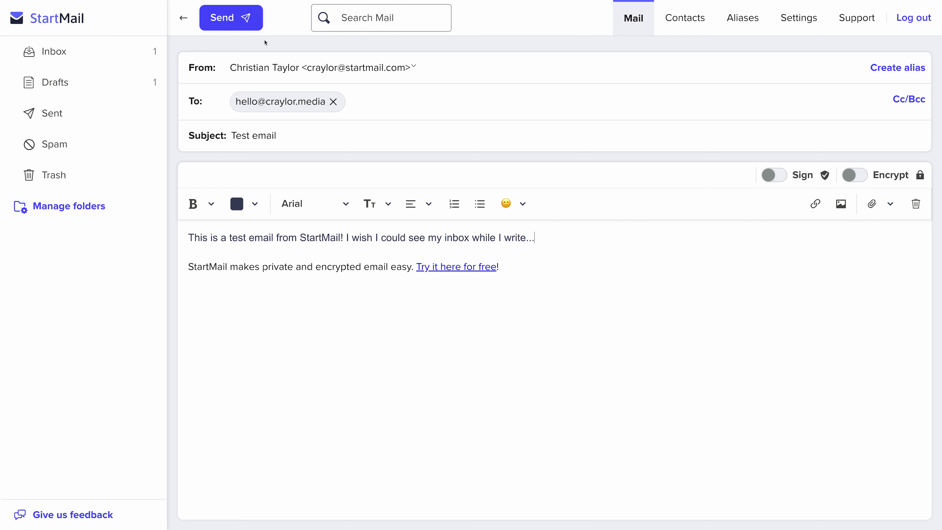
{"action": "left_click", "coordinate": [250, 27]}
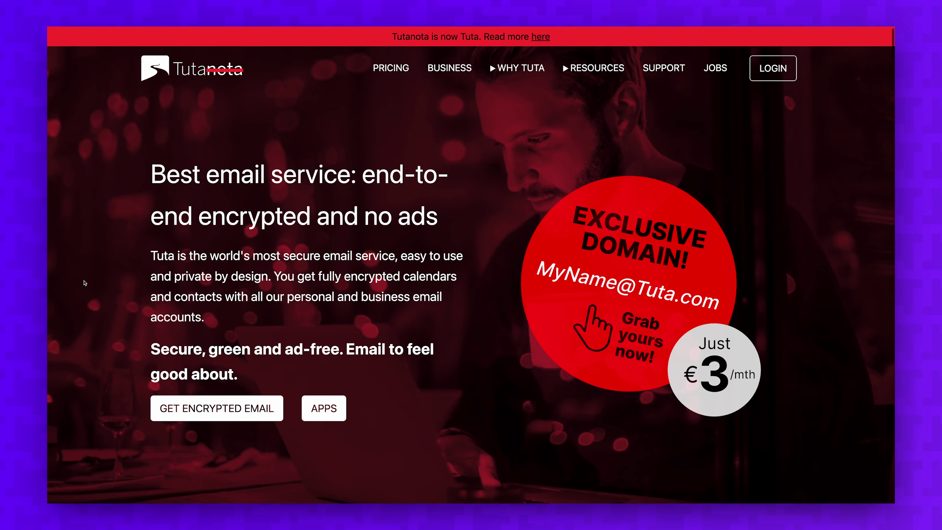
Read the Tuta Team giveaway email, move to the Update email, and open account settings
{"action": "scroll", "coordinate": [85, 283], "scroll_direction": "down", "scroll_amount": 10}
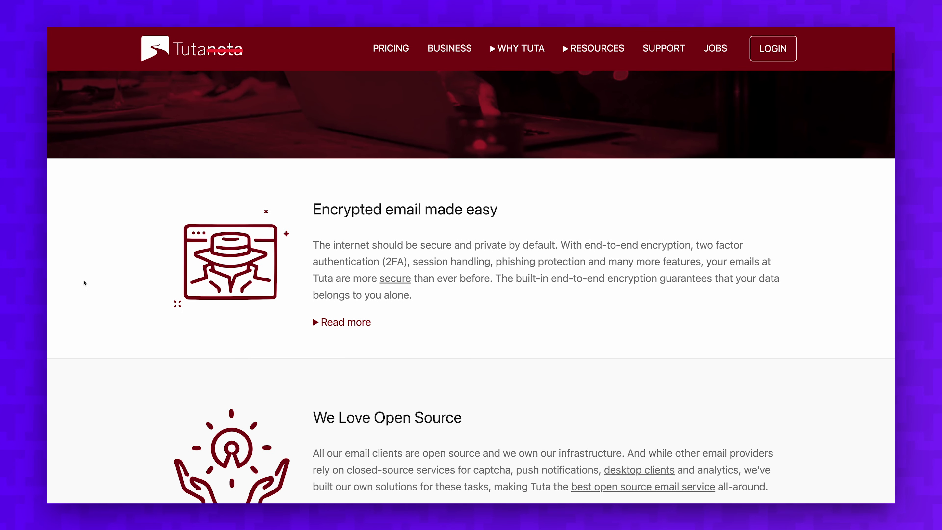
{"action": "scroll", "coordinate": [85, 283], "scroll_direction": "down", "scroll_amount": 3}
{"action": "scroll", "coordinate": [84, 283], "scroll_direction": "down", "scroll_amount": 5}
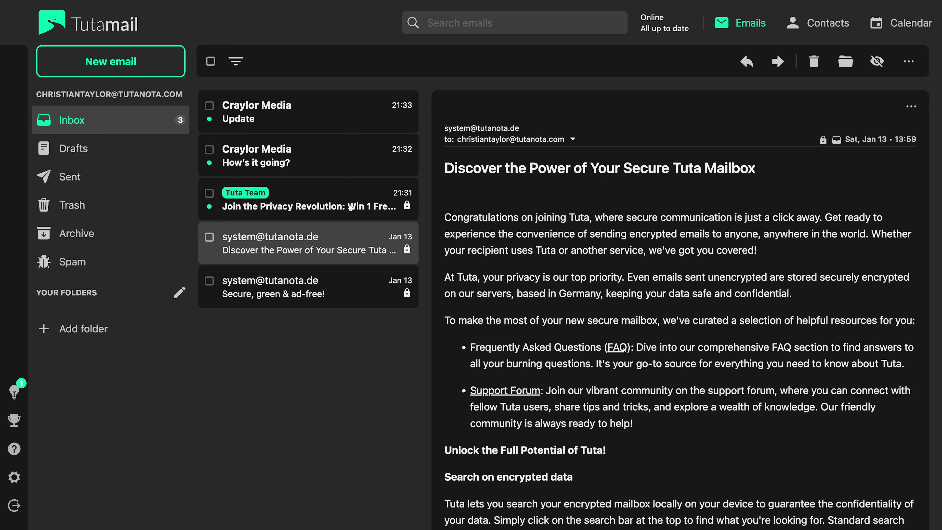
{"action": "left_click", "coordinate": [350, 208]}
{"action": "scroll", "coordinate": [477, 280], "scroll_direction": "down", "scroll_amount": 20}
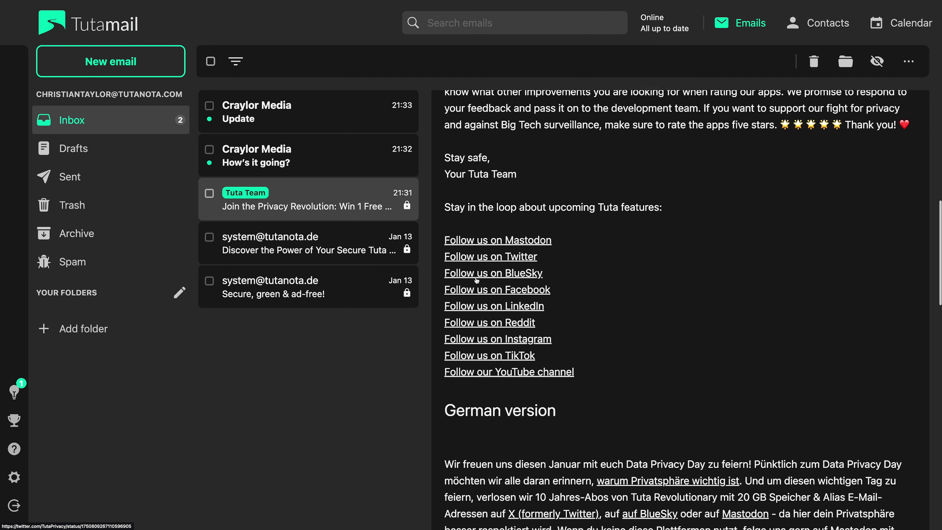
{"action": "scroll", "coordinate": [477, 280], "scroll_direction": "down", "scroll_amount": 10}
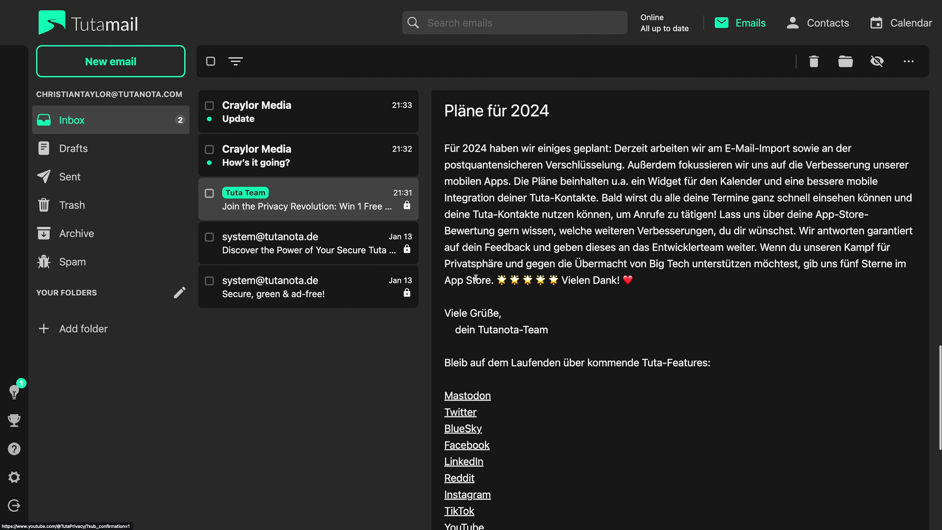
{"action": "key", "text": "Up"}
{"action": "key", "text": "Up"}
{"action": "left_click", "coordinate": [15, 490]}
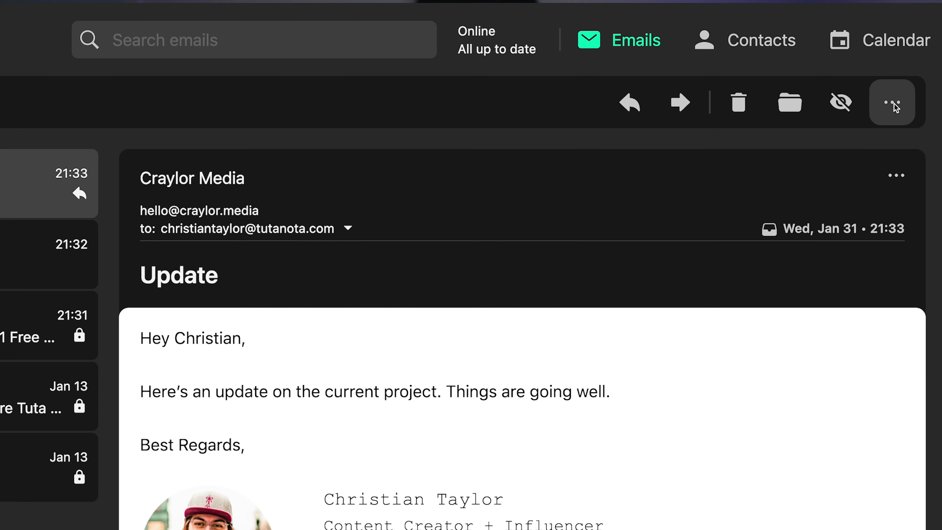
Check the open email's extra actions menu, then start a new email
{"action": "left_click", "coordinate": [892, 102]}
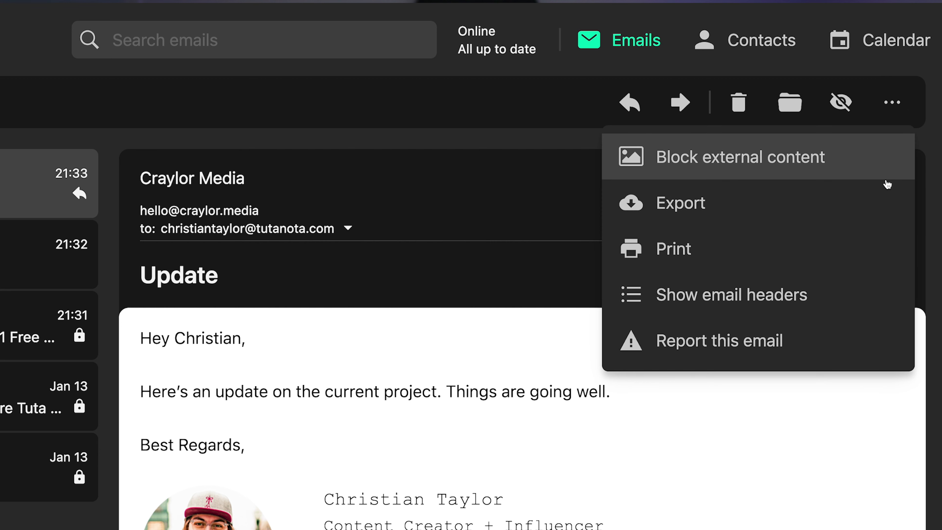
{"action": "left_click", "coordinate": [551, 246]}
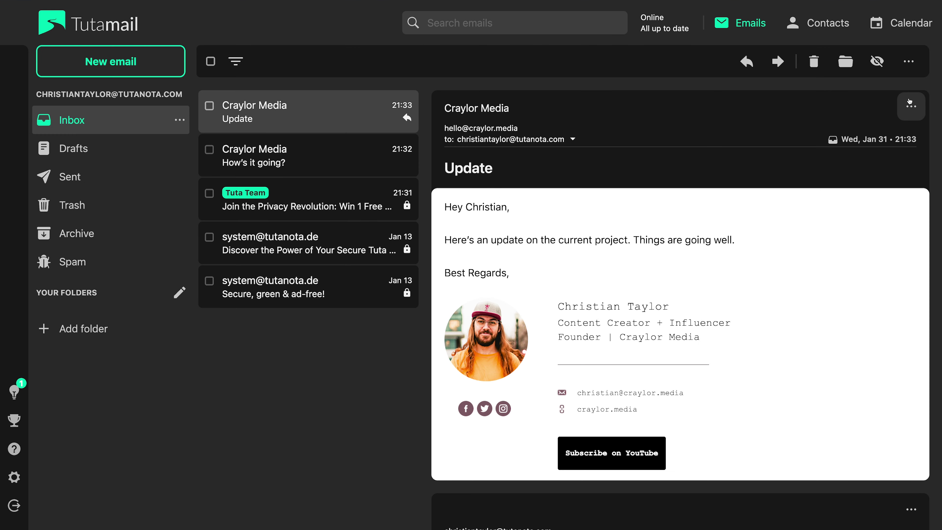
{"action": "left_click", "coordinate": [911, 104]}
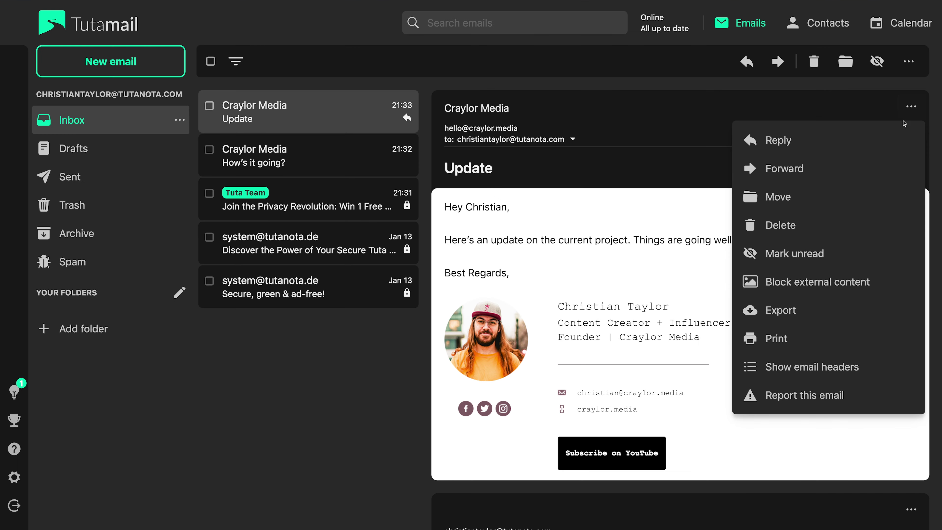
{"action": "key", "text": "Escape"}
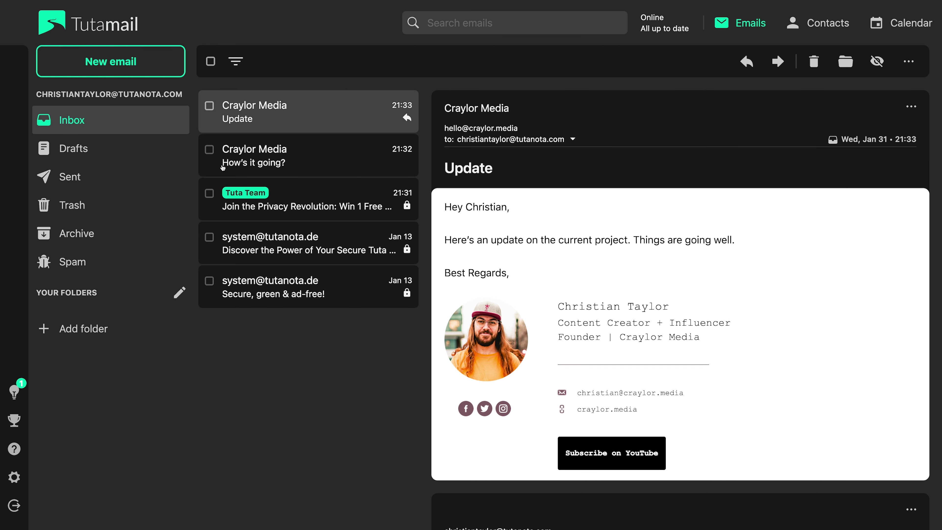
{"action": "left_click", "coordinate": [139, 65]}
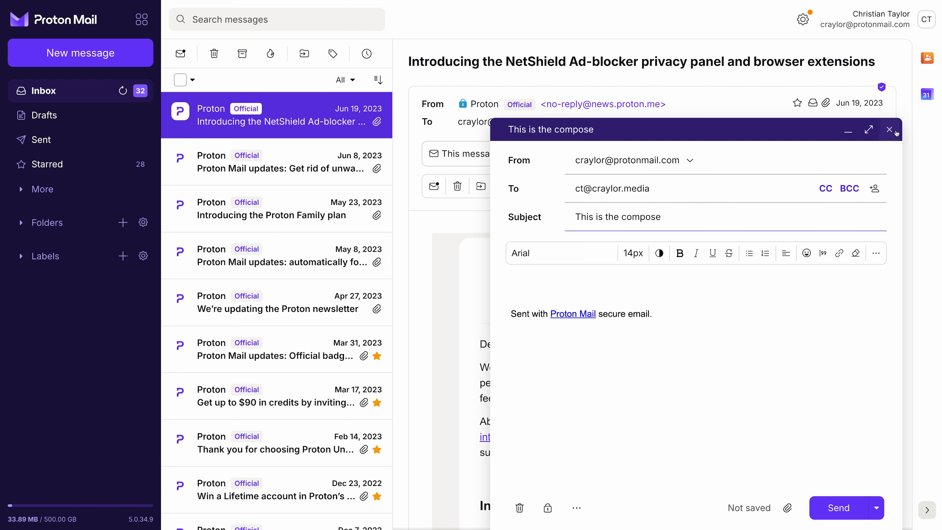
Close the 'This is the compose' message so it is saved as a draft
{"action": "left_click", "coordinate": [889, 129]}
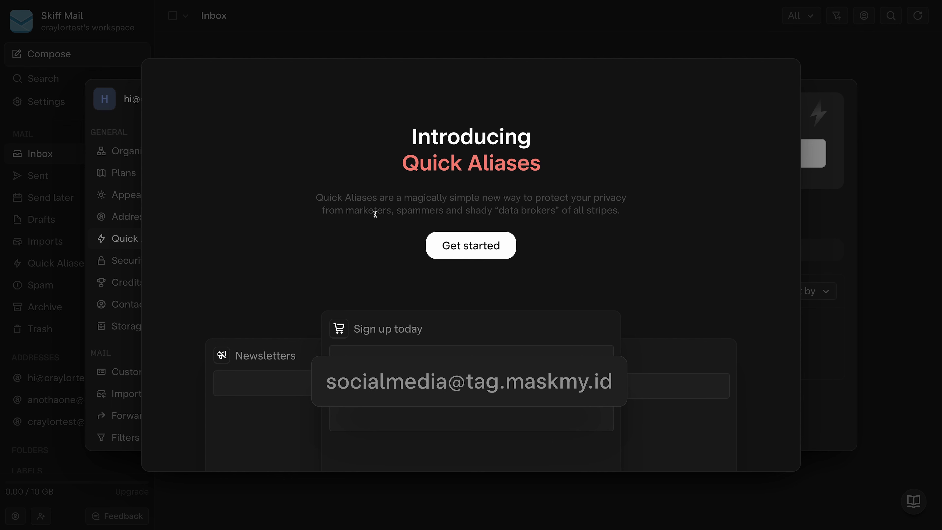
{"action": "left_click", "coordinate": [427, 243]}
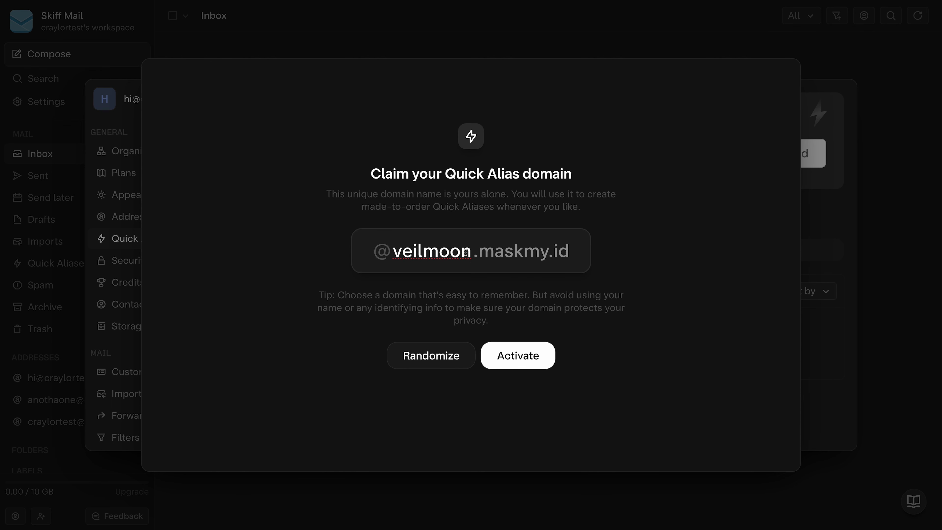
{"action": "type", "text": "secret"}
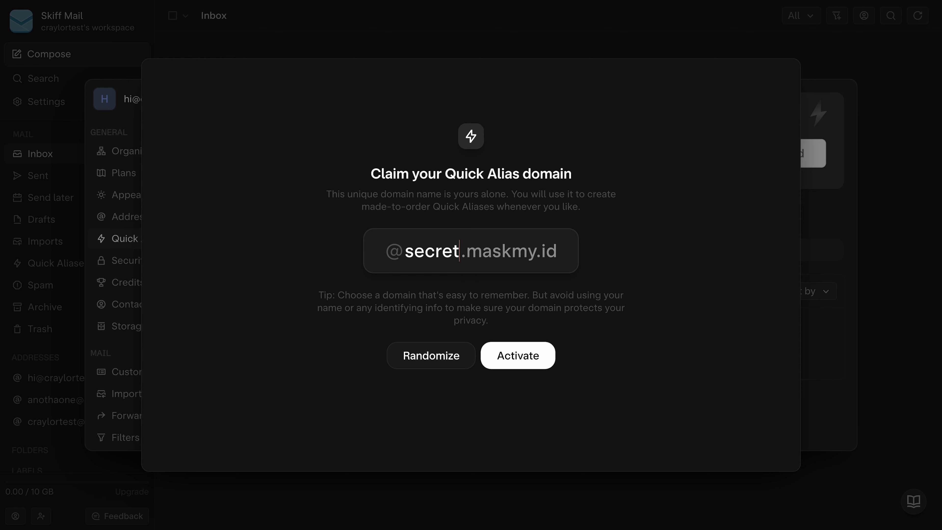
{"action": "type", "text": "platypus"}
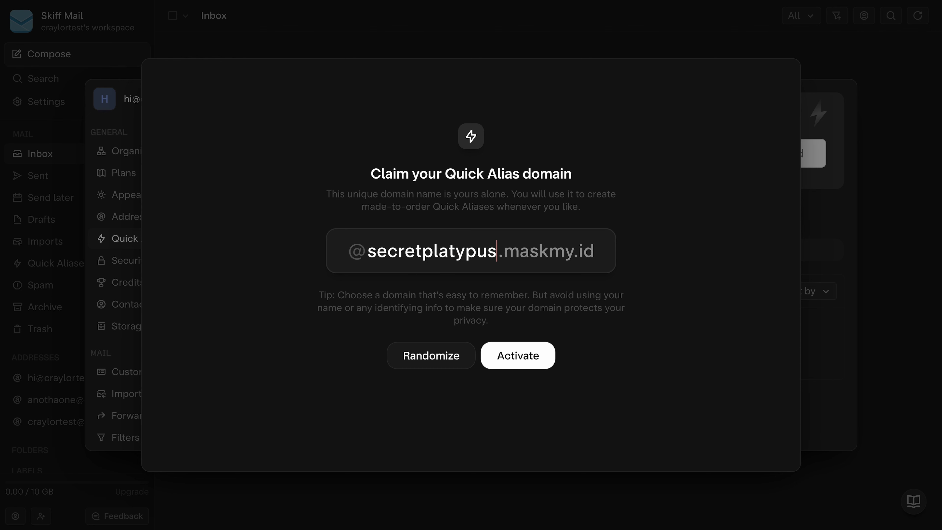
{"action": "left_click", "coordinate": [505, 364]}
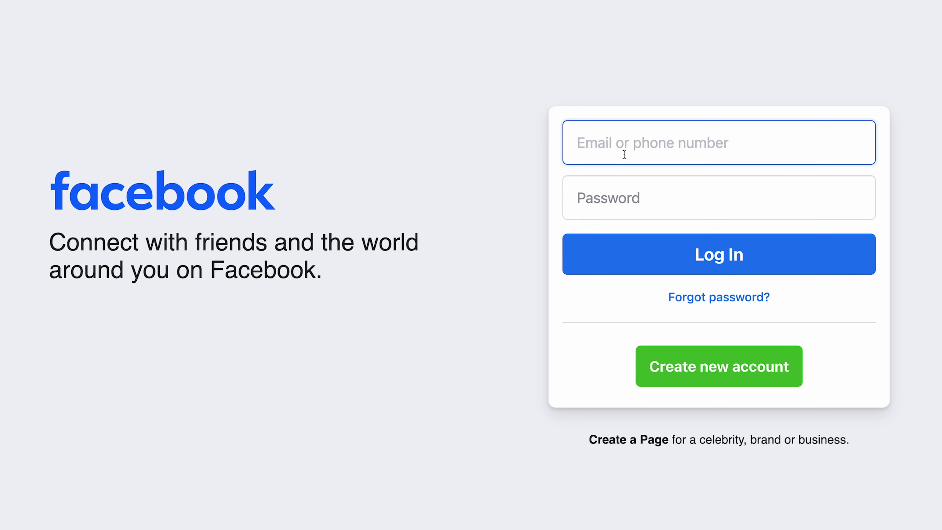
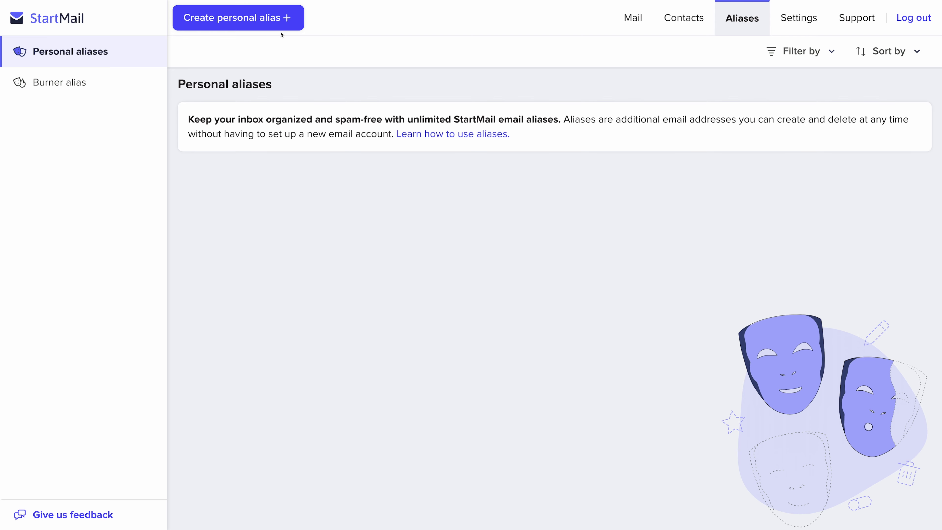
{"action": "left_click", "coordinate": [278, 30]}
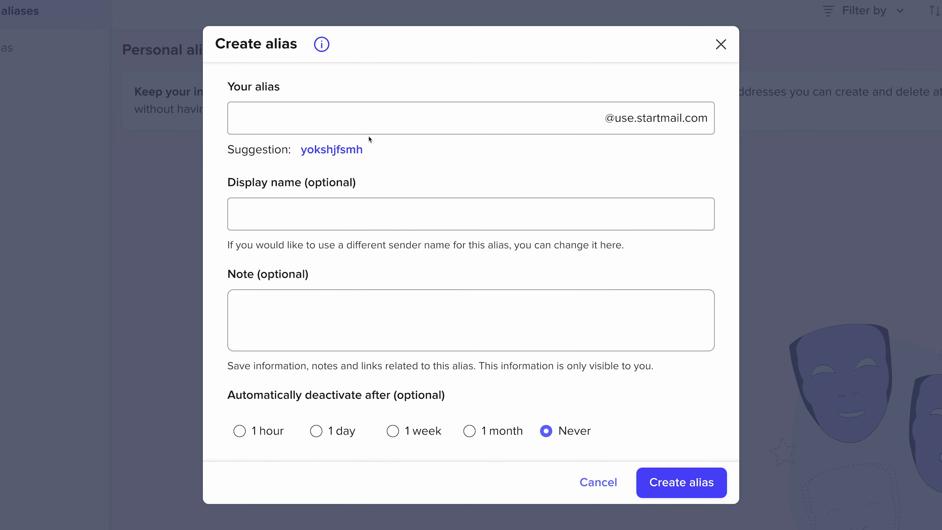
Fill the new StartMail alias with the suggested name yokshjfsmh
{"action": "left_click", "coordinate": [356, 159]}
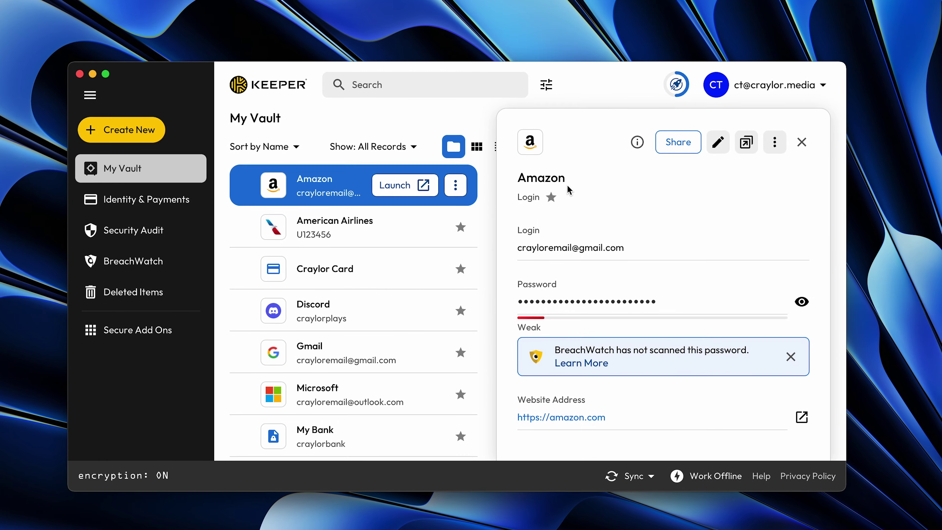
Fill Keeper's saved American Airlines, Discord and Porkbun logins into their sign-in forms
{"action": "left_click", "coordinate": [339, 233]}
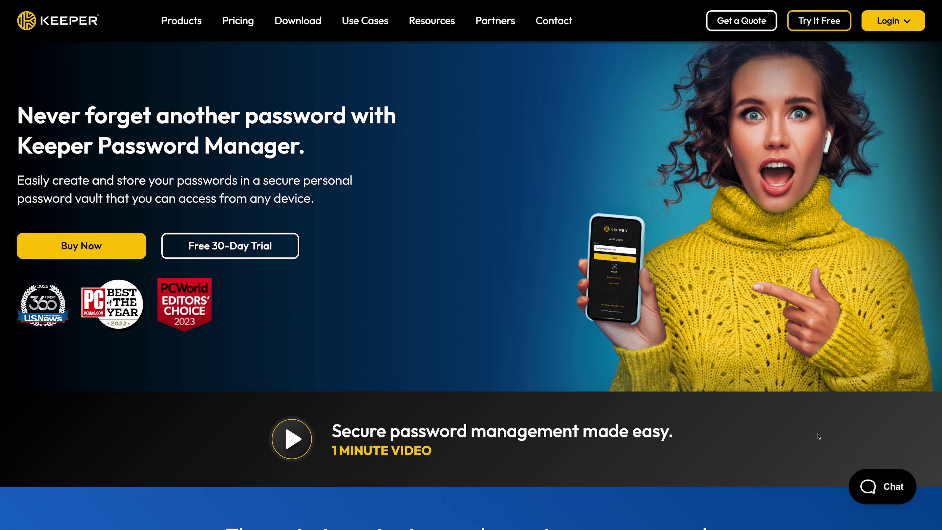
{"action": "scroll", "coordinate": [819, 436], "scroll_direction": "down", "scroll_amount": 5}
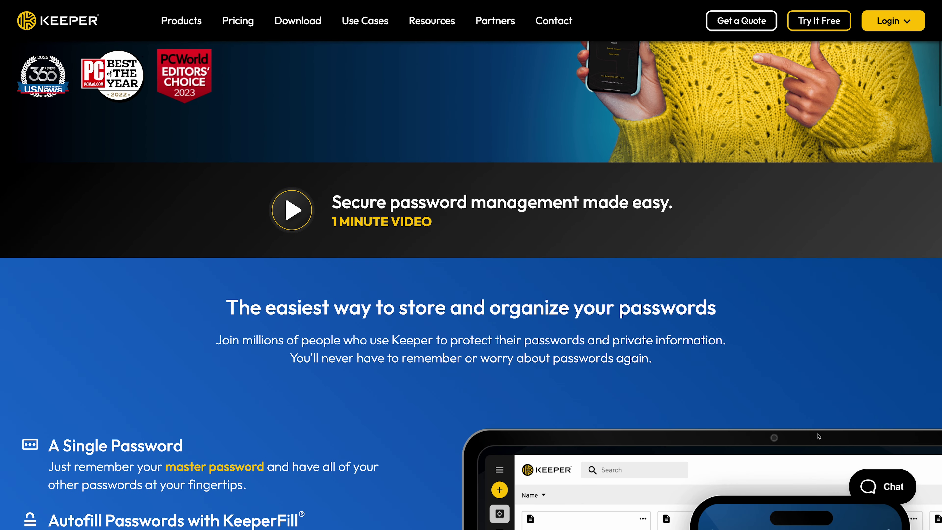
{"action": "scroll", "coordinate": [819, 436], "scroll_direction": "down", "scroll_amount": 7}
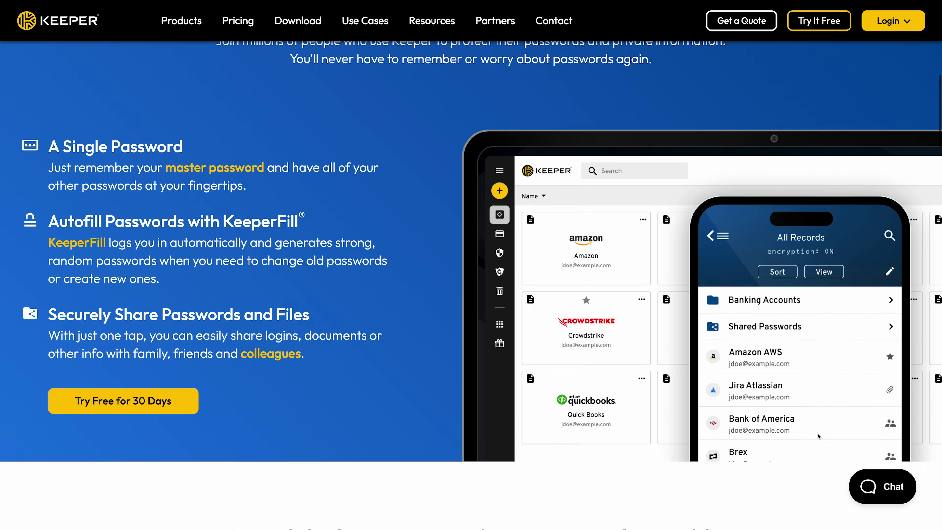
{"action": "scroll", "coordinate": [819, 436], "scroll_direction": "down", "scroll_amount": 10}
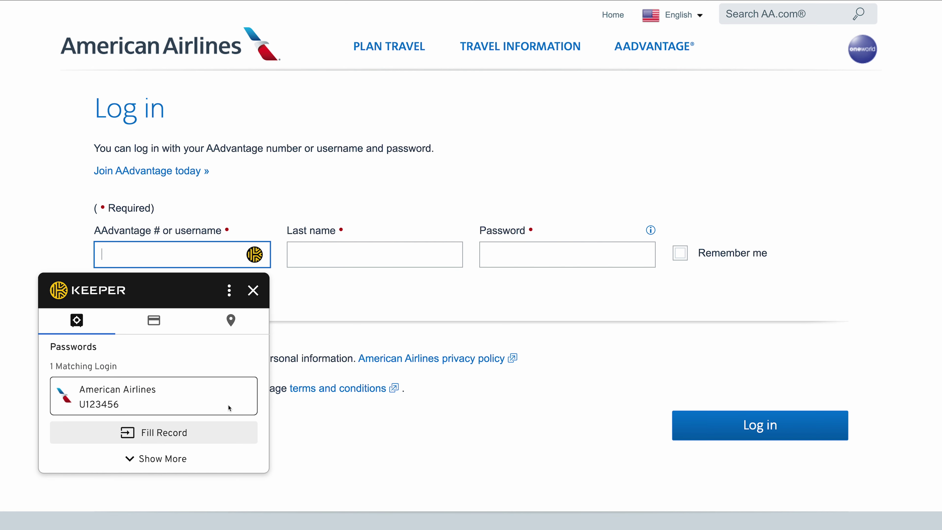
{"action": "left_click", "coordinate": [225, 432]}
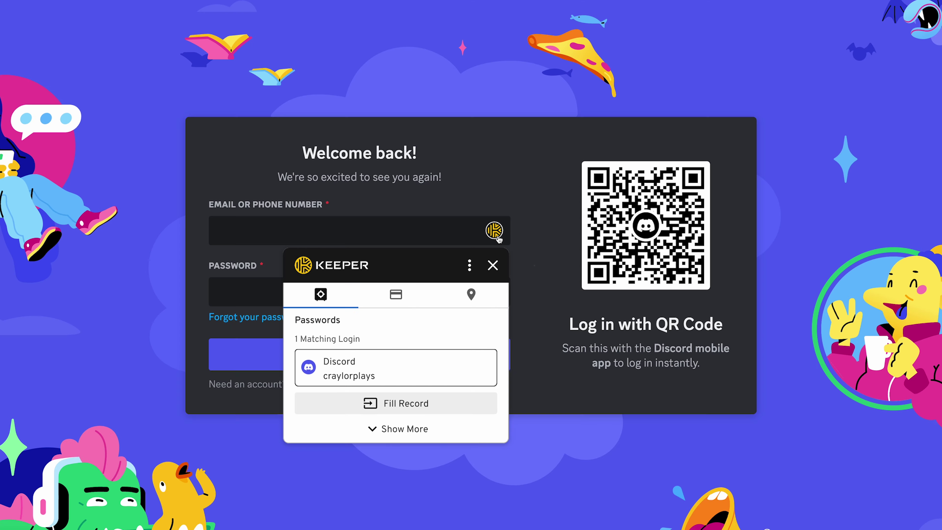
{"action": "left_click", "coordinate": [470, 399]}
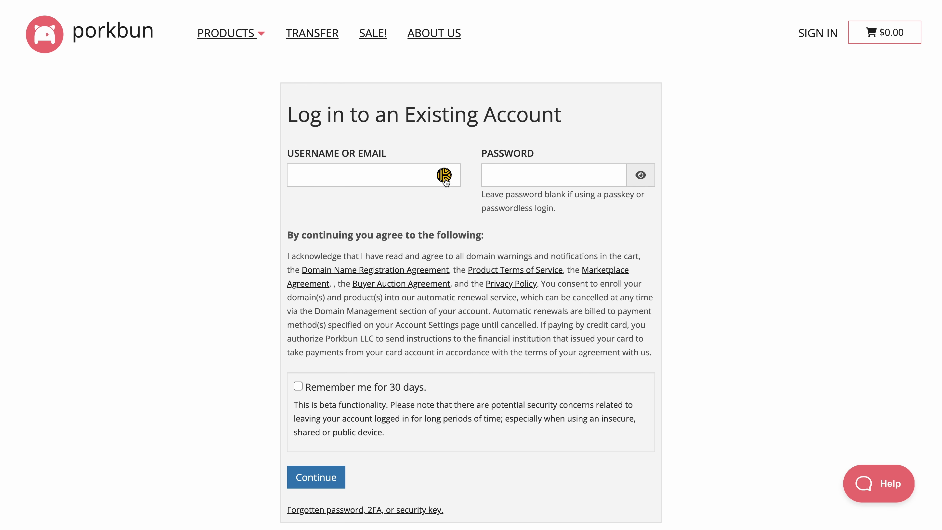
{"action": "left_click", "coordinate": [444, 175]}
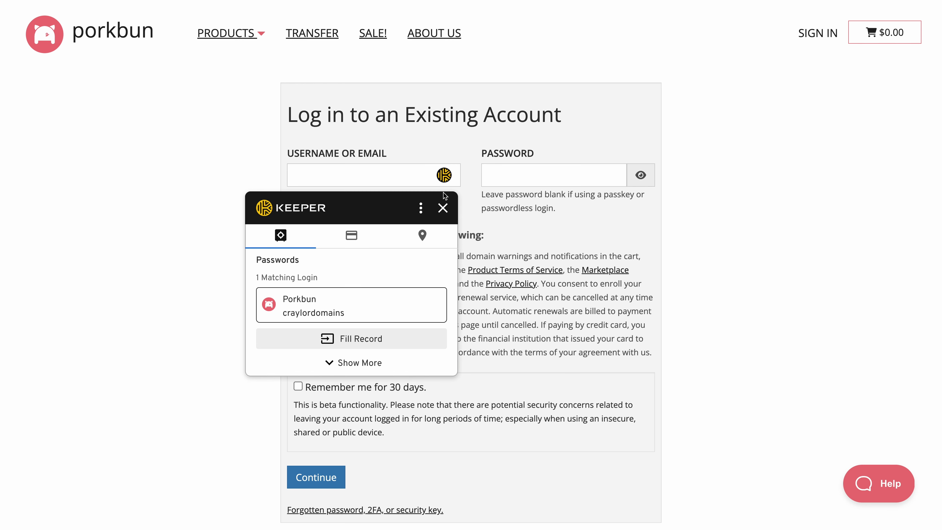
{"action": "left_click", "coordinate": [382, 344]}
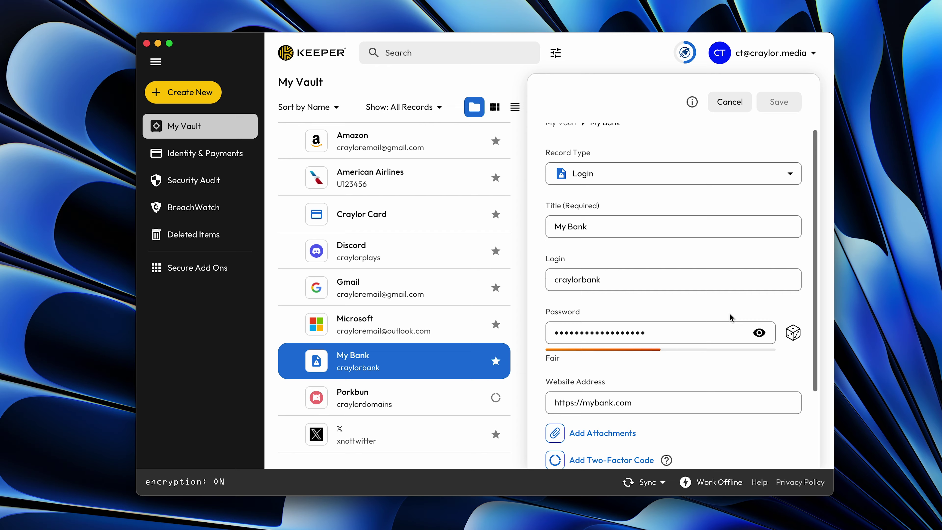
{"action": "scroll", "coordinate": [731, 317], "scroll_direction": "down", "scroll_amount": 3}
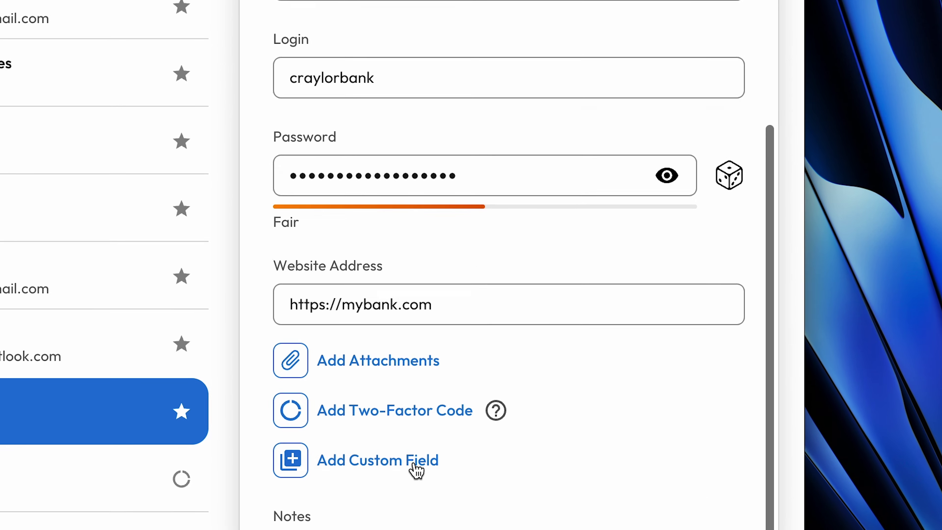
{"action": "left_click", "coordinate": [627, 388]}
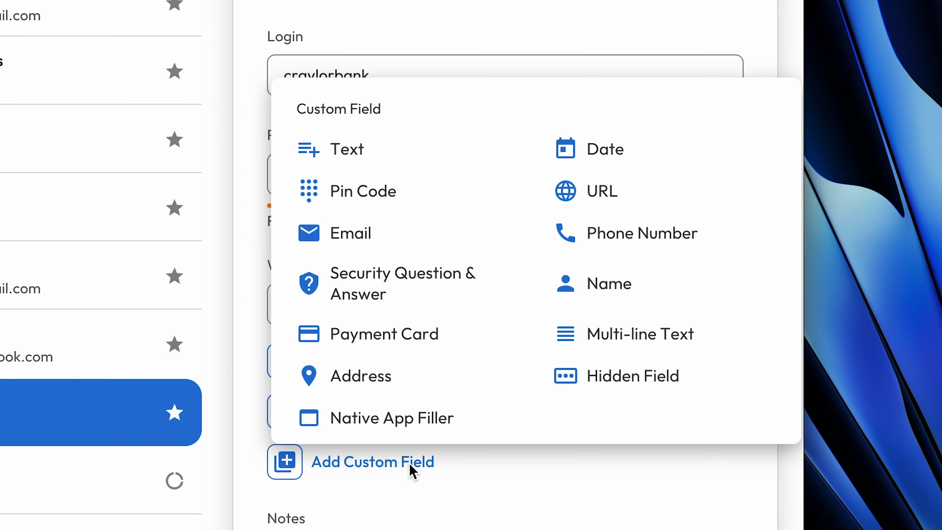
{"action": "left_click", "coordinate": [572, 393]}
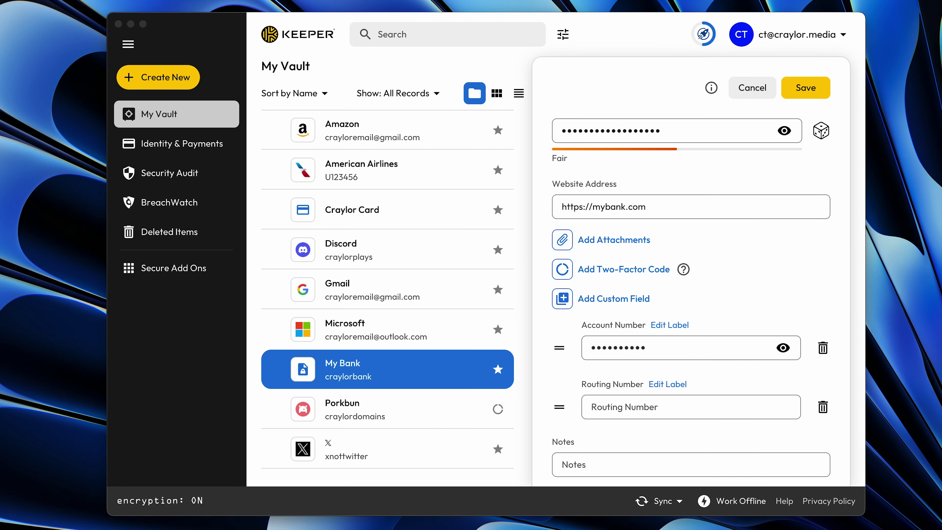
{"action": "left_click", "coordinate": [664, 406]}
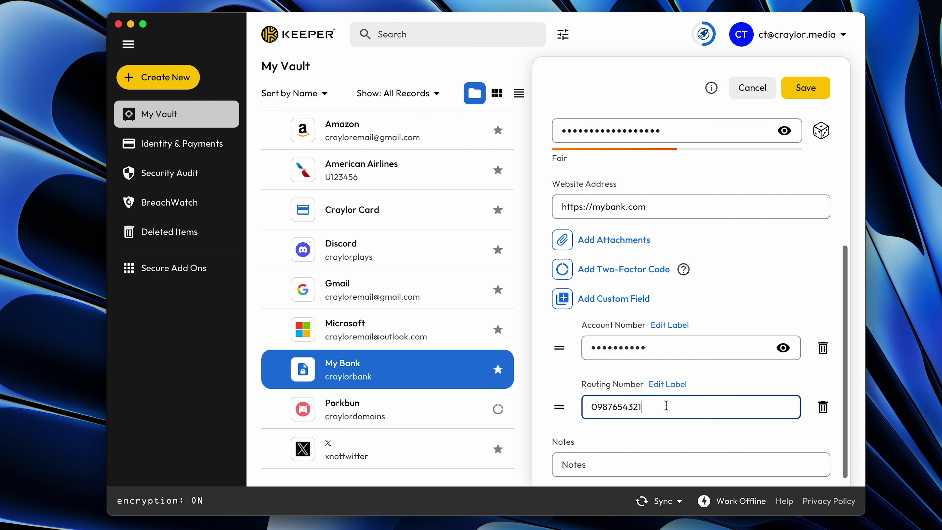
{"action": "left_click", "coordinate": [805, 87]}
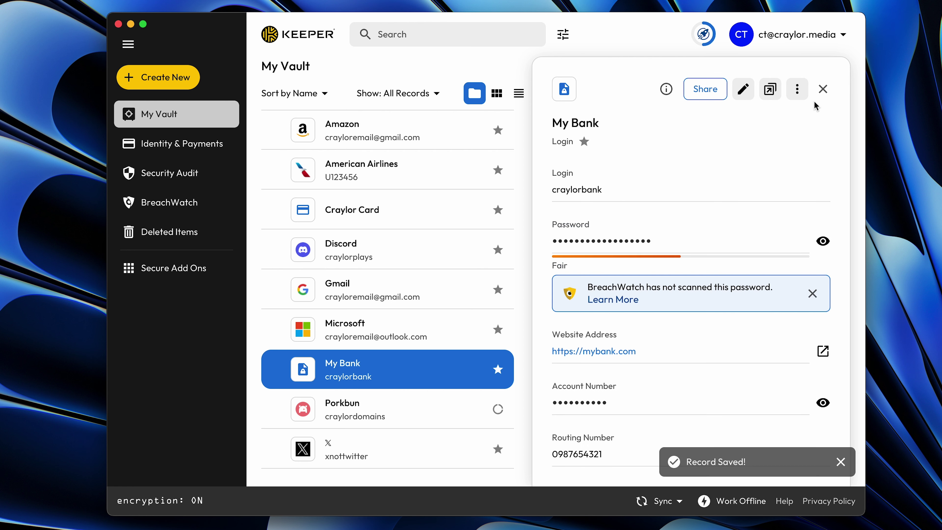
{"action": "left_click", "coordinate": [840, 462]}
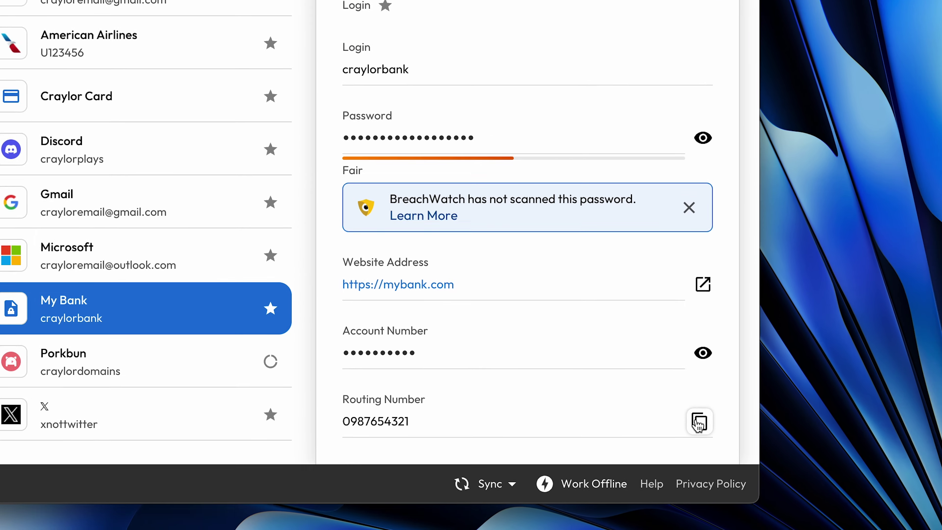
Copy the routing and account numbers, reveal the account number, and autofill the American Airlines login
{"action": "left_click", "coordinate": [823, 454]}
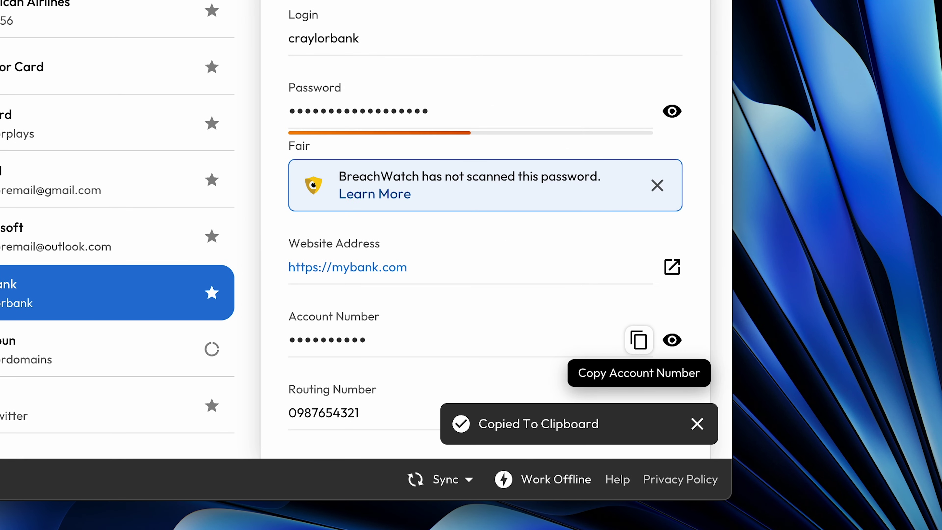
{"action": "left_click", "coordinate": [637, 345]}
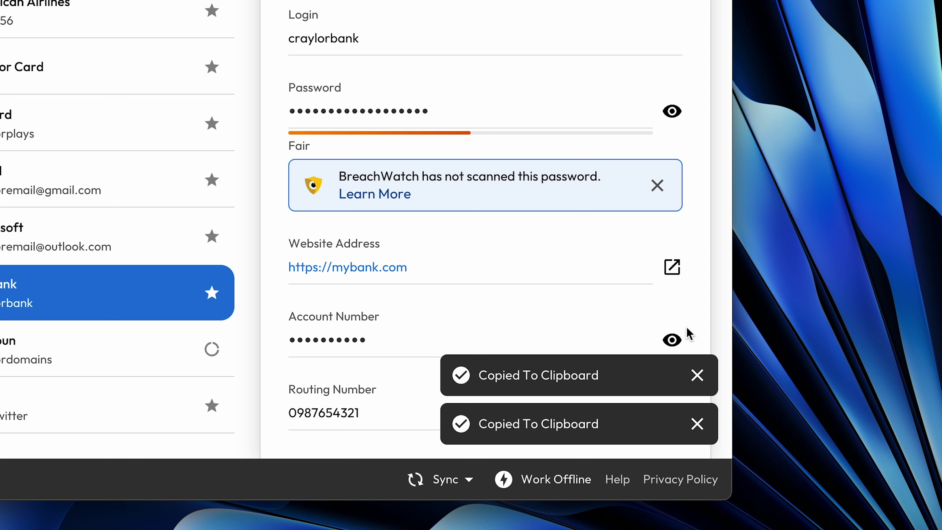
{"action": "left_click", "coordinate": [673, 340]}
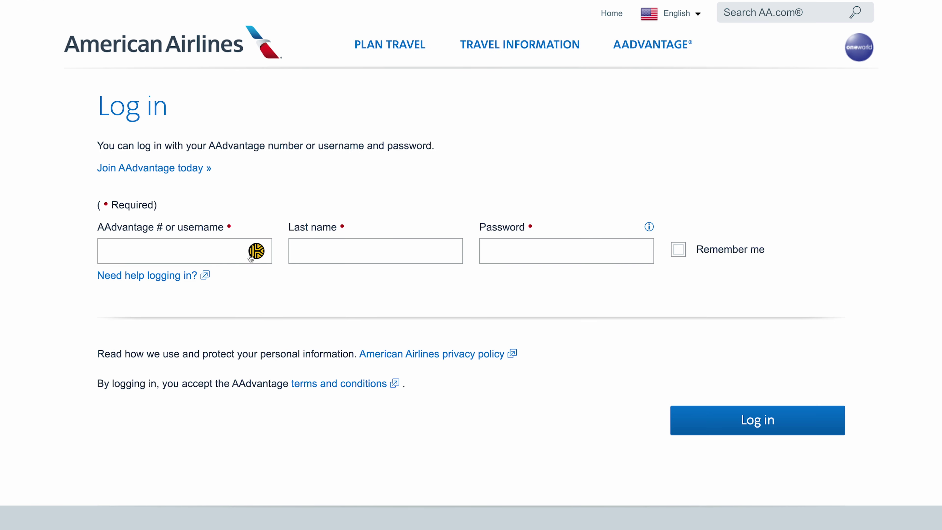
{"action": "left_click", "coordinate": [251, 257]}
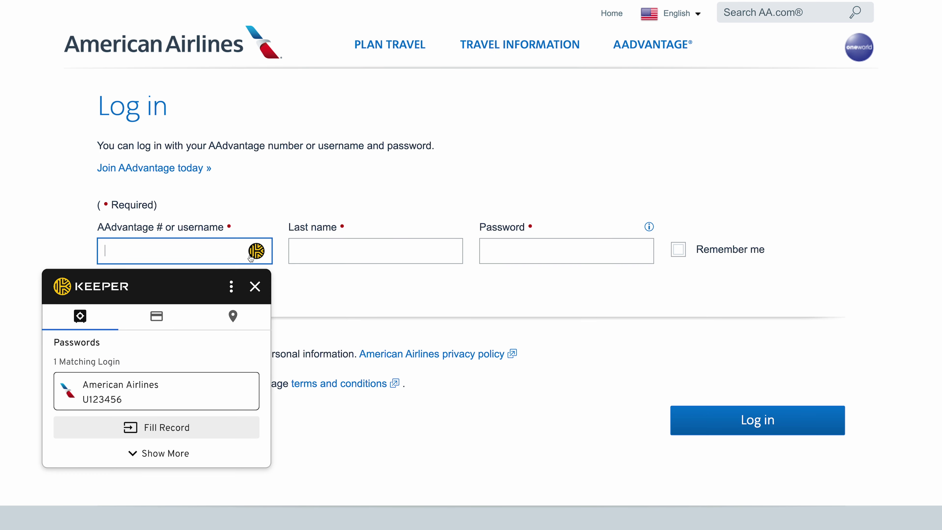
{"action": "left_click", "coordinate": [227, 426]}
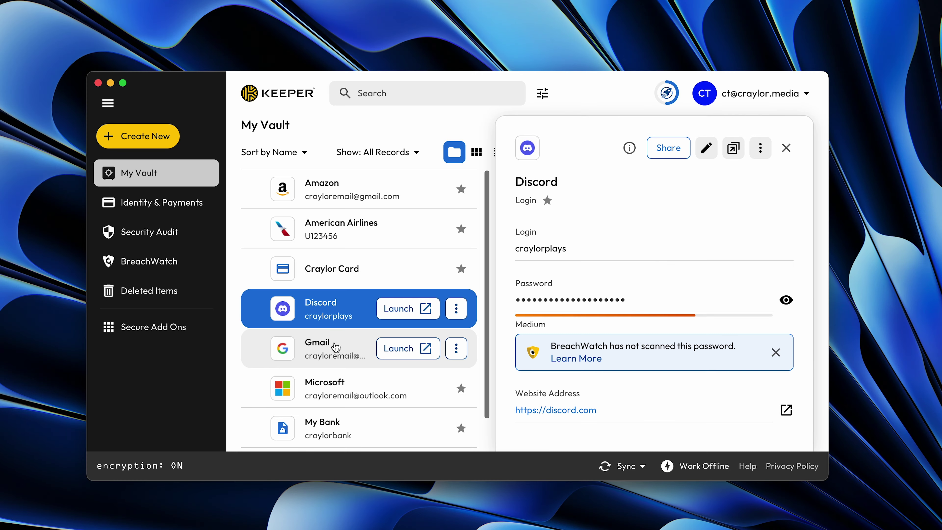
{"action": "left_click", "coordinate": [335, 347]}
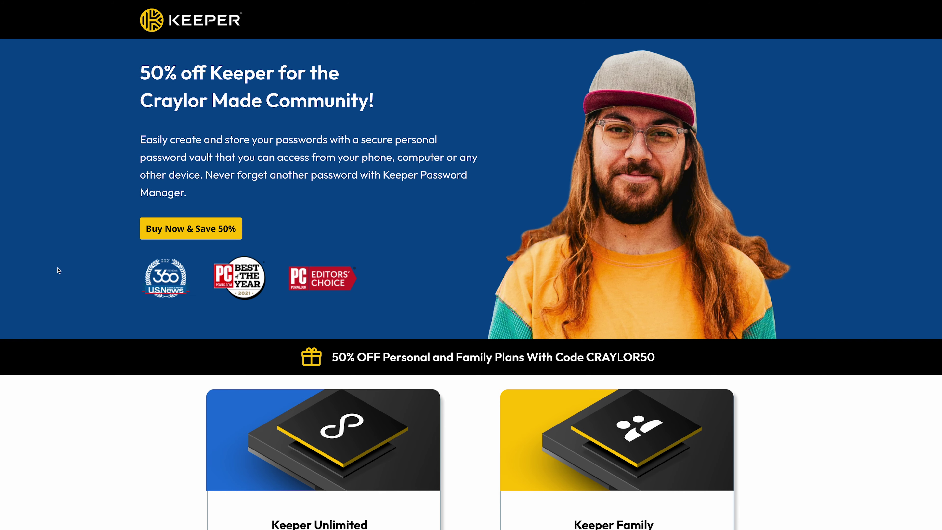
{"action": "scroll", "coordinate": [57, 269], "scroll_direction": "down", "scroll_amount": 5}
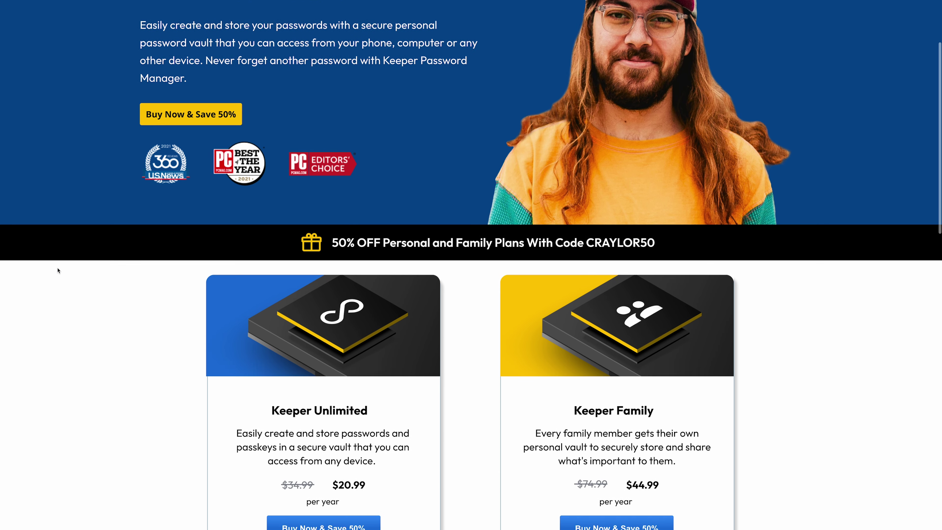
{"action": "scroll", "coordinate": [57, 271], "scroll_direction": "down", "scroll_amount": 5}
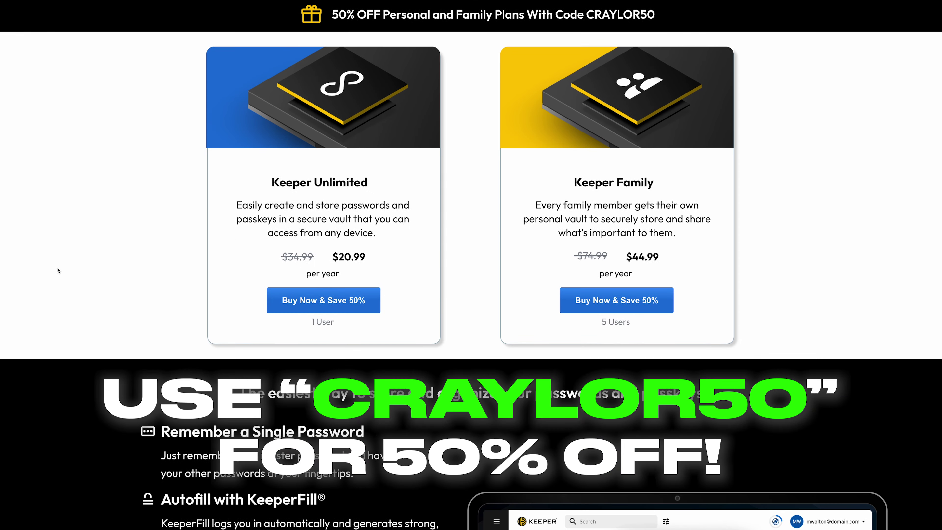
{"action": "scroll", "coordinate": [58, 270], "scroll_direction": "down", "scroll_amount": 10}
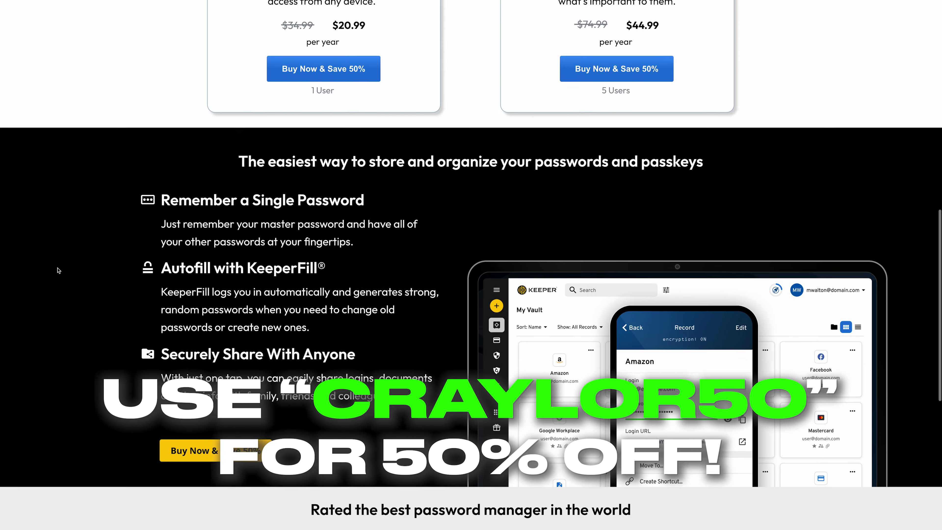
{"action": "scroll", "coordinate": [57, 270], "scroll_direction": "down", "scroll_amount": 5}
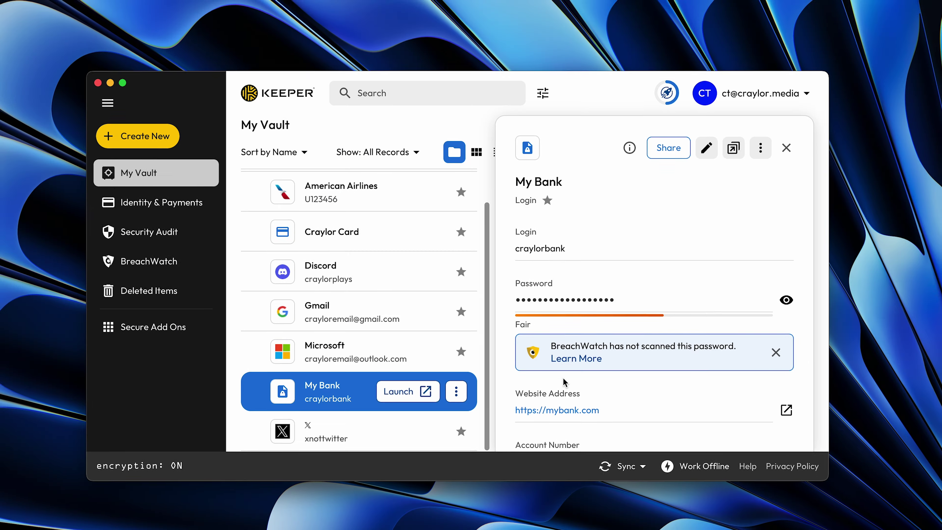
{"action": "scroll", "coordinate": [656, 386], "scroll_direction": "down", "scroll_amount": 3}
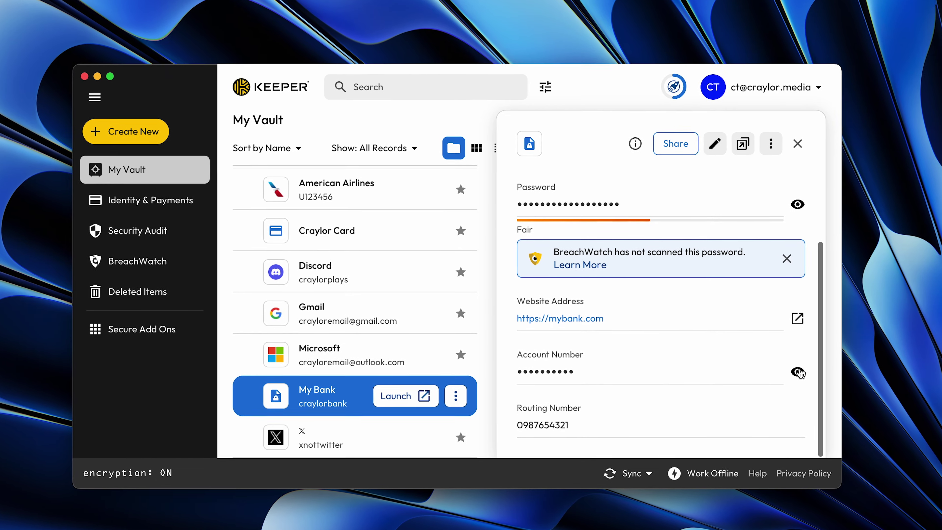
{"action": "left_click", "coordinate": [789, 369]}
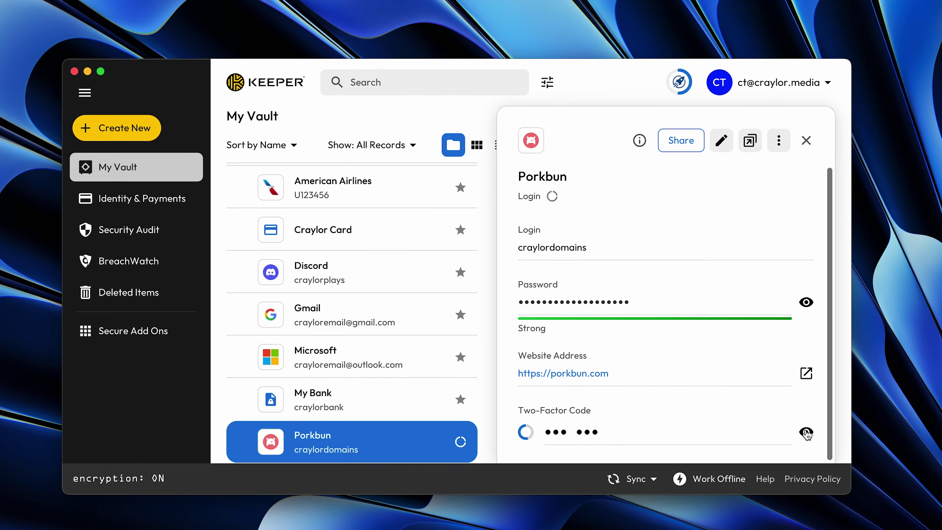
{"action": "left_click", "coordinate": [799, 428]}
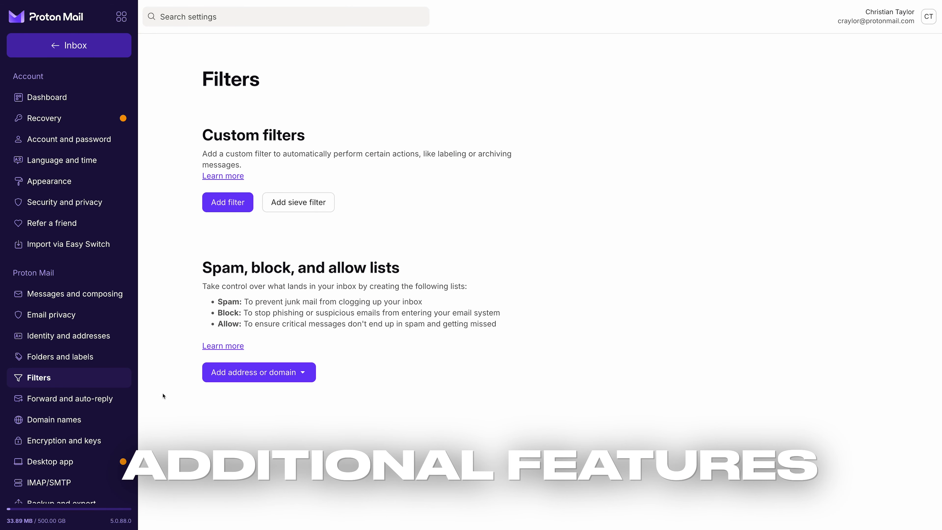
Go through the mail settings, keeping split view as the inbox format, and scroll through the options
{"action": "left_click", "coordinate": [111, 404]}
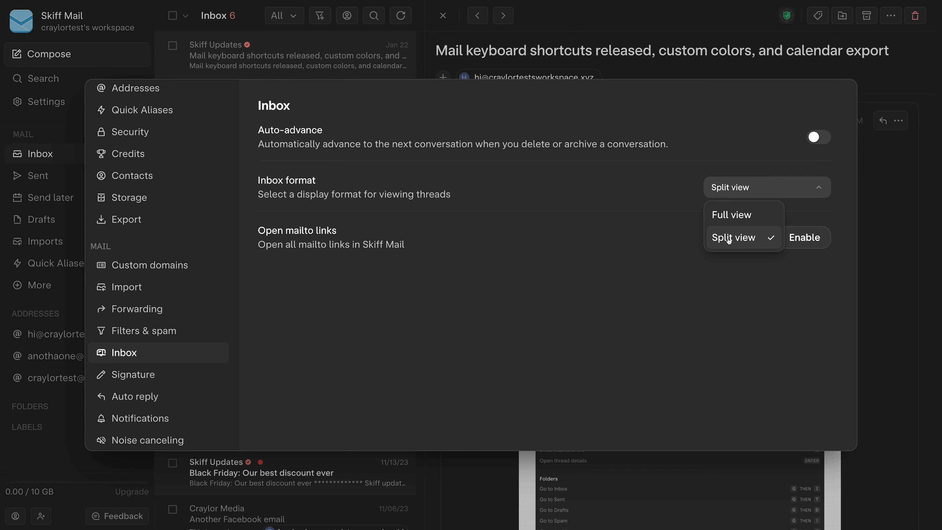
{"action": "left_click", "coordinate": [736, 274]}
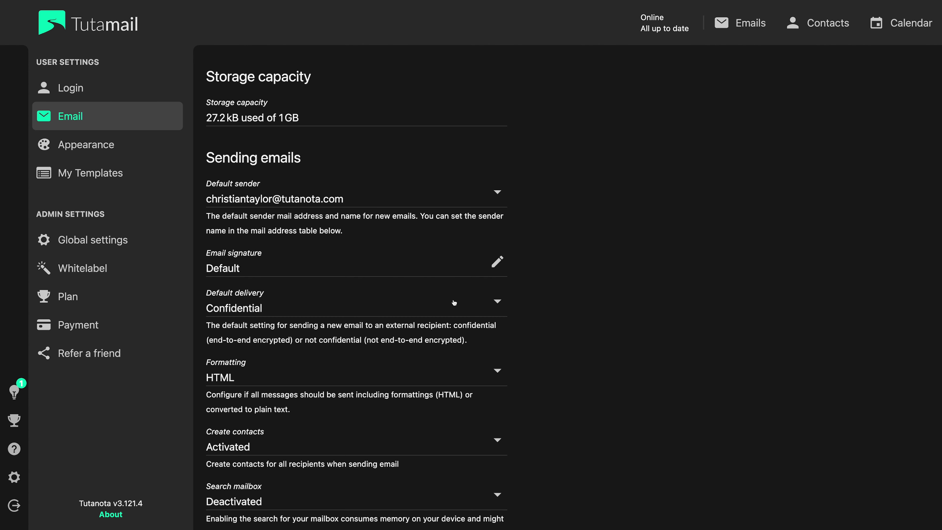
{"action": "scroll", "coordinate": [454, 302], "scroll_direction": "down", "scroll_amount": 5}
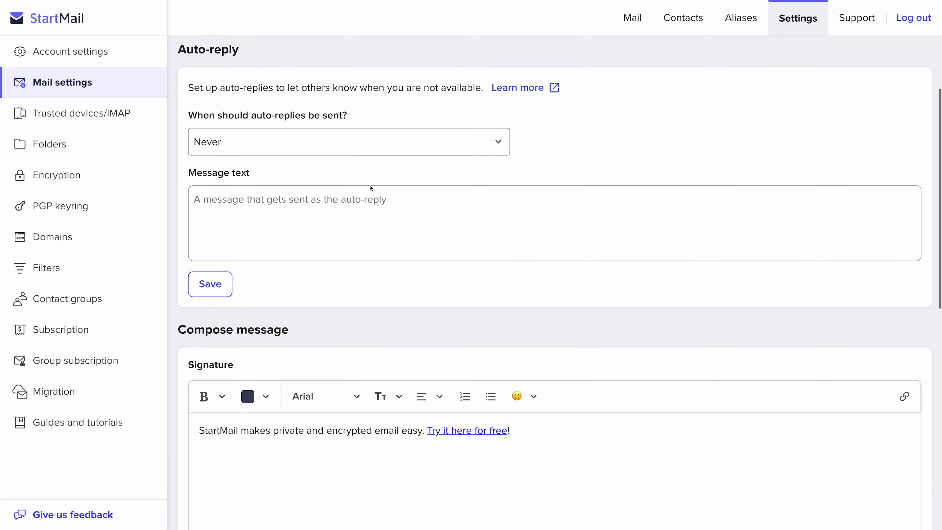
{"action": "scroll", "coordinate": [371, 188], "scroll_direction": "down", "scroll_amount": 8}
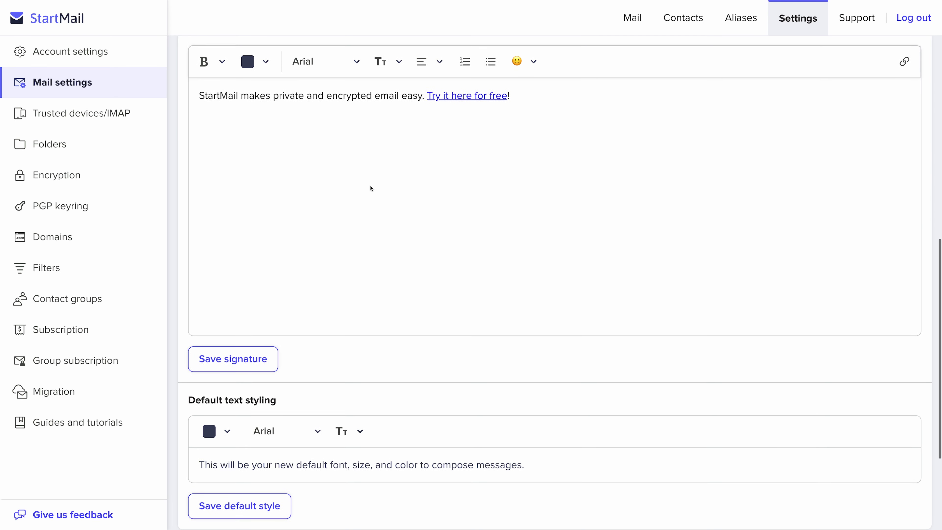
{"action": "scroll", "coordinate": [371, 189], "scroll_direction": "down", "scroll_amount": 4}
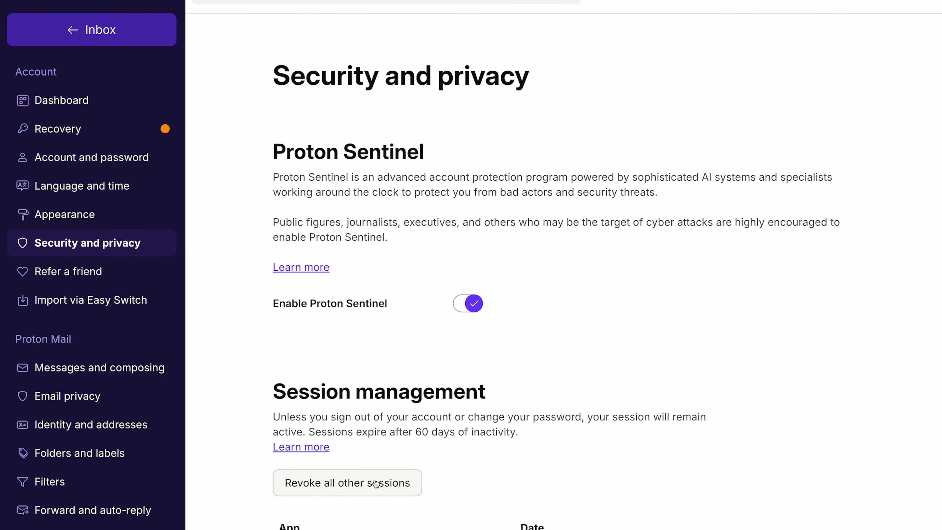
Scroll Tuta's Login settings down to second factor authentication and active sessions
{"action": "scroll", "coordinate": [403, 239], "scroll_direction": "down", "scroll_amount": 3}
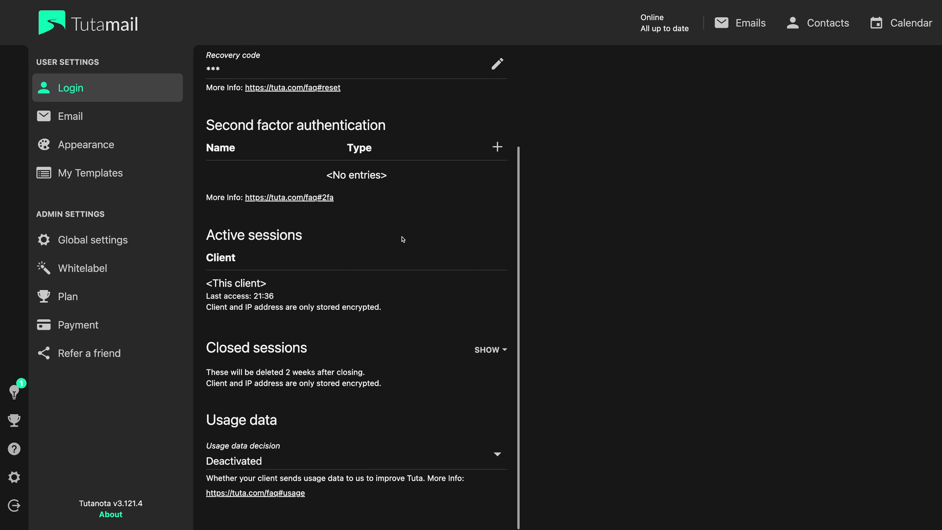
Go from Tuta's Email settings to the Global settings page under Admin Settings
{"action": "left_click", "coordinate": [71, 116]}
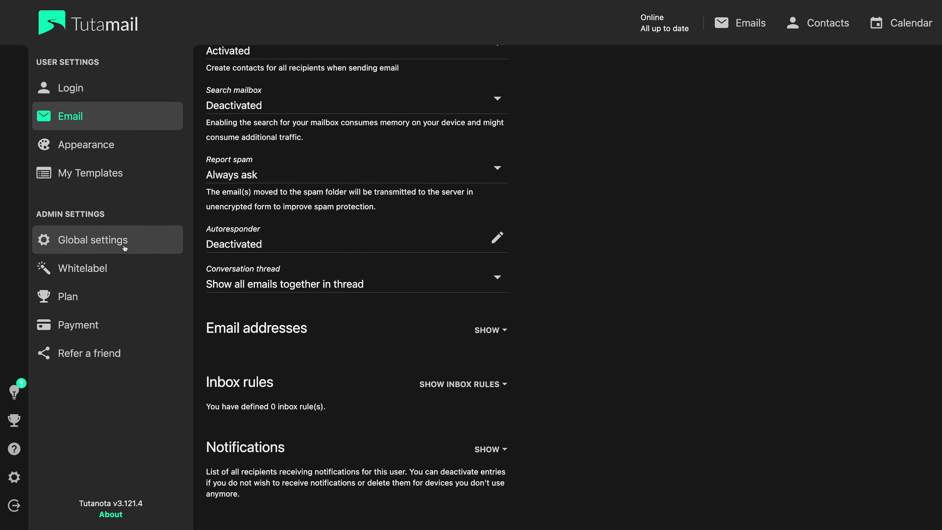
{"action": "left_click", "coordinate": [125, 247]}
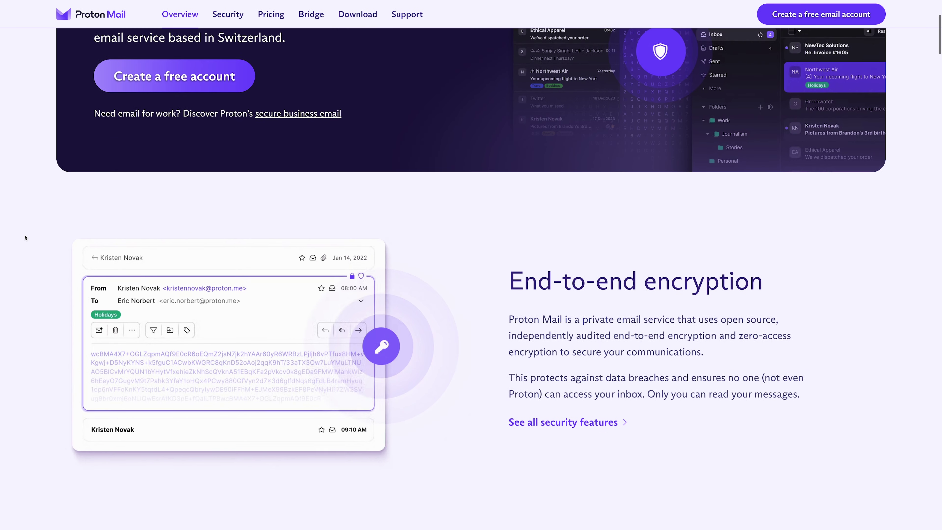
Scroll down to Tuta's 'Encrypted email made easy' section
{"action": "scroll", "coordinate": [25, 237], "scroll_direction": "down", "scroll_amount": 4}
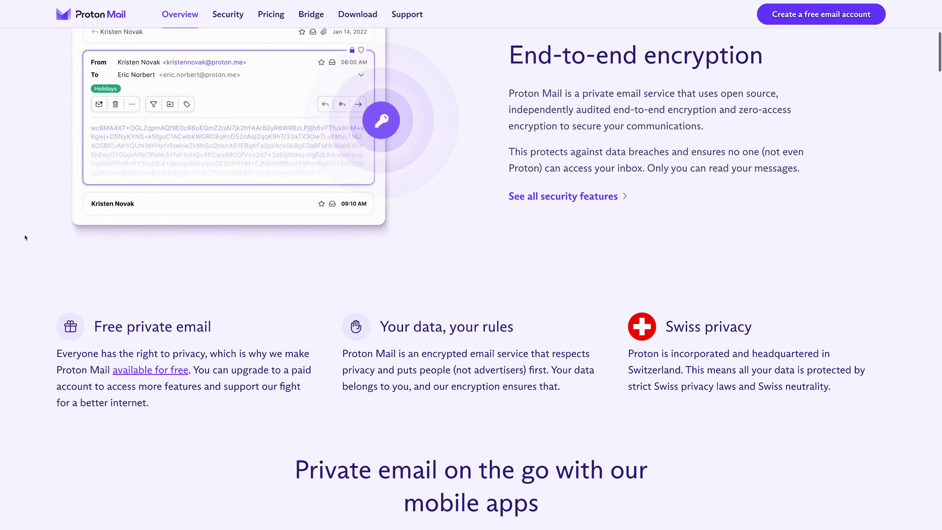
{"action": "scroll", "coordinate": [24, 238], "scroll_direction": "down", "scroll_amount": 5}
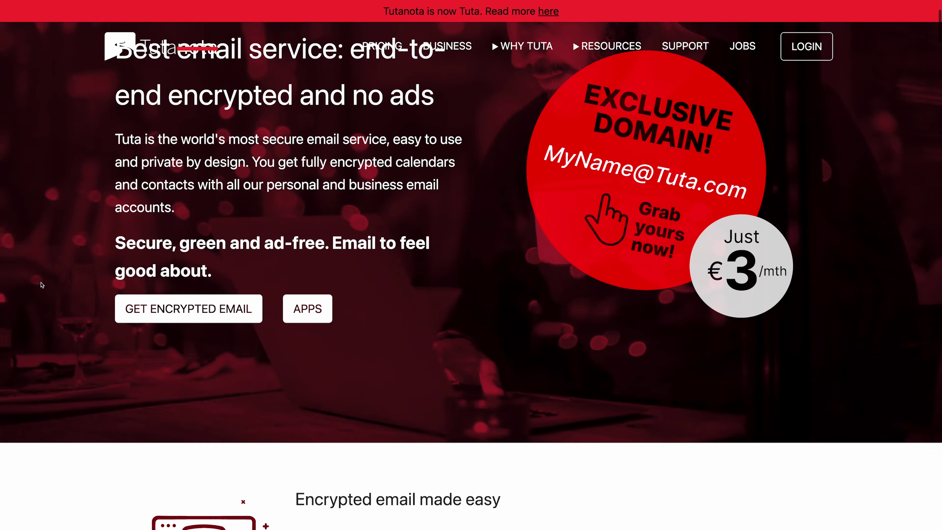
{"action": "scroll", "coordinate": [41, 285], "scroll_direction": "down", "scroll_amount": 6}
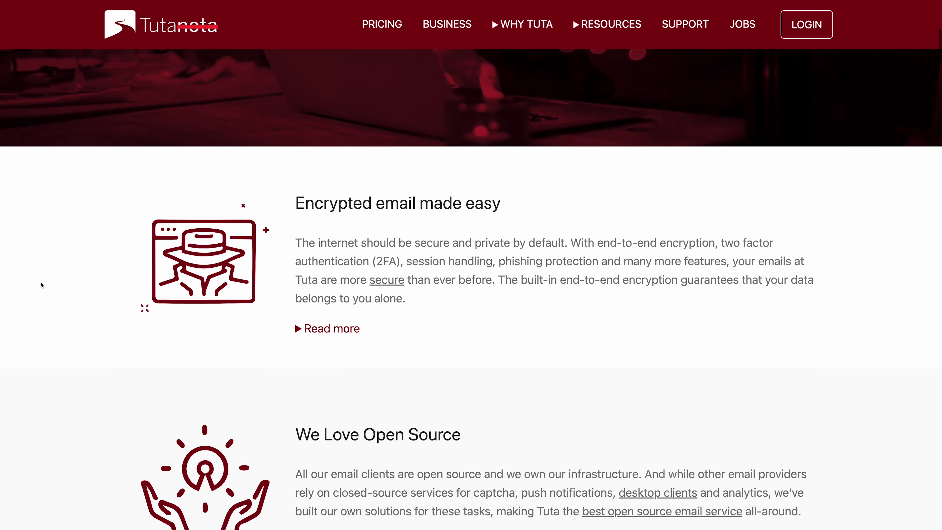
{"action": "scroll", "coordinate": [42, 284], "scroll_direction": "down", "scroll_amount": 3}
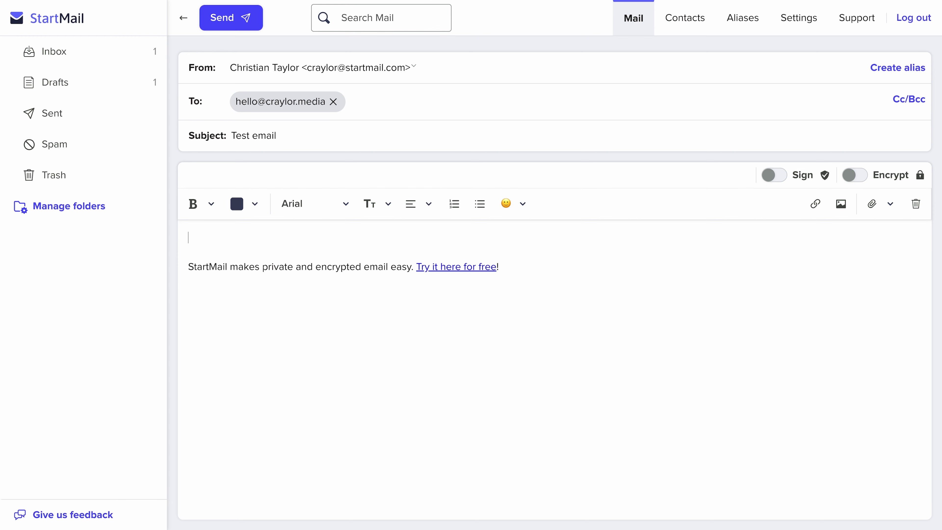
Type 'This is how I can compose an email in Skiff!' and view the custom domain and import settings
{"action": "type", "text": "This is a test email from StartMail! I wi"}
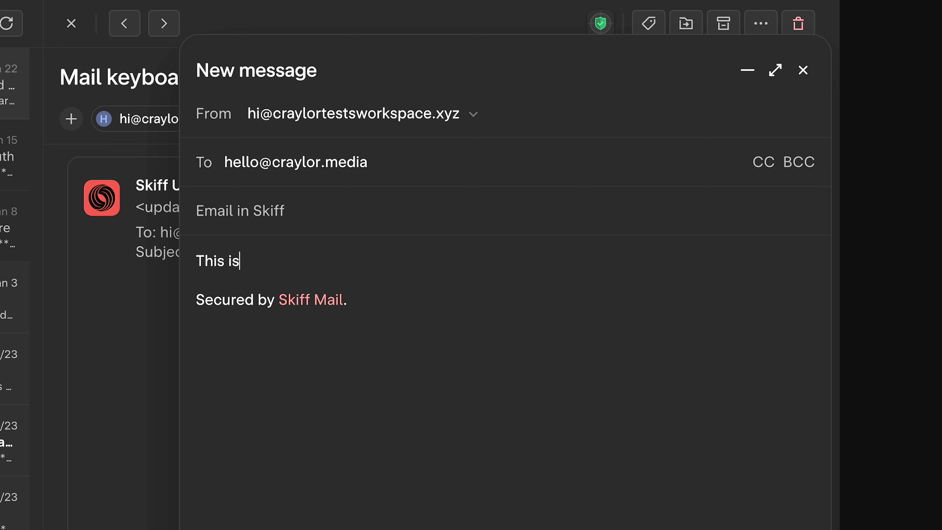
{"action": "type", "text": "how I can comb"}
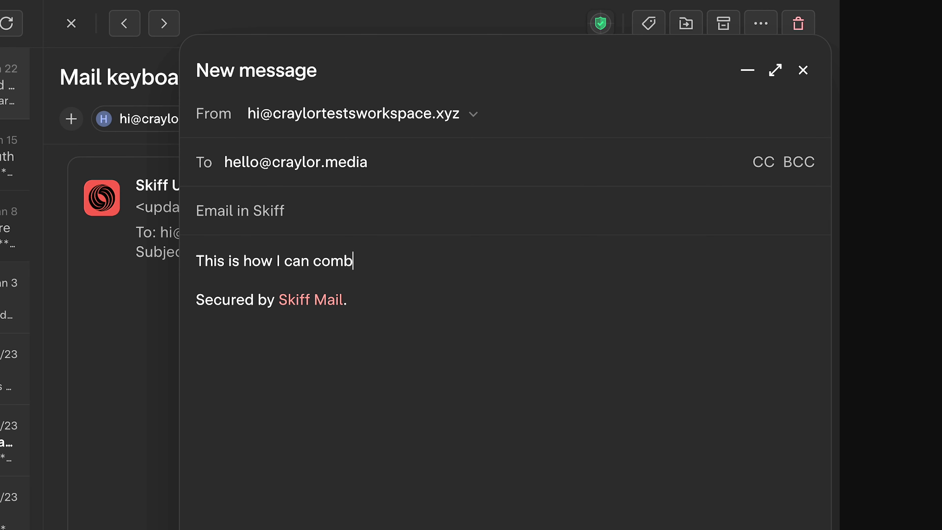
{"action": "type", "text": "ose an email in Skiff!g"}
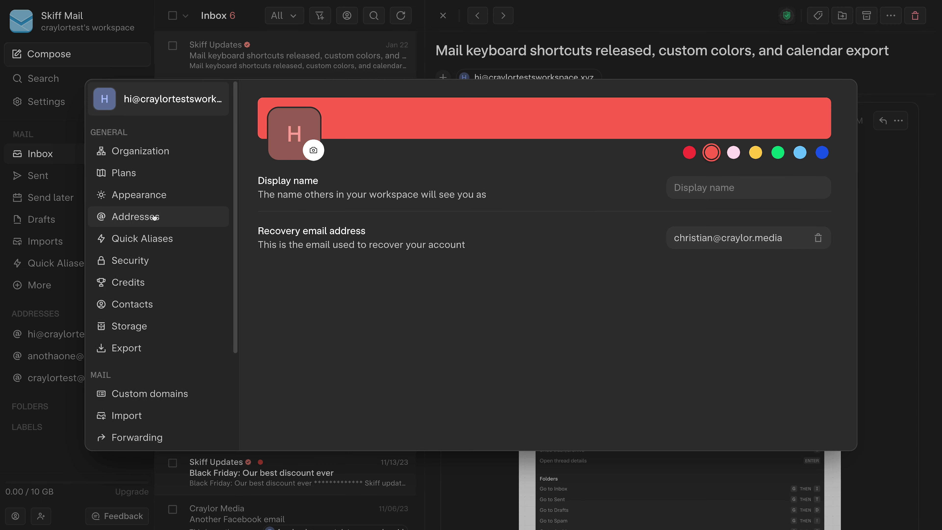
{"action": "scroll", "coordinate": [154, 218], "scroll_direction": "down", "scroll_amount": 3}
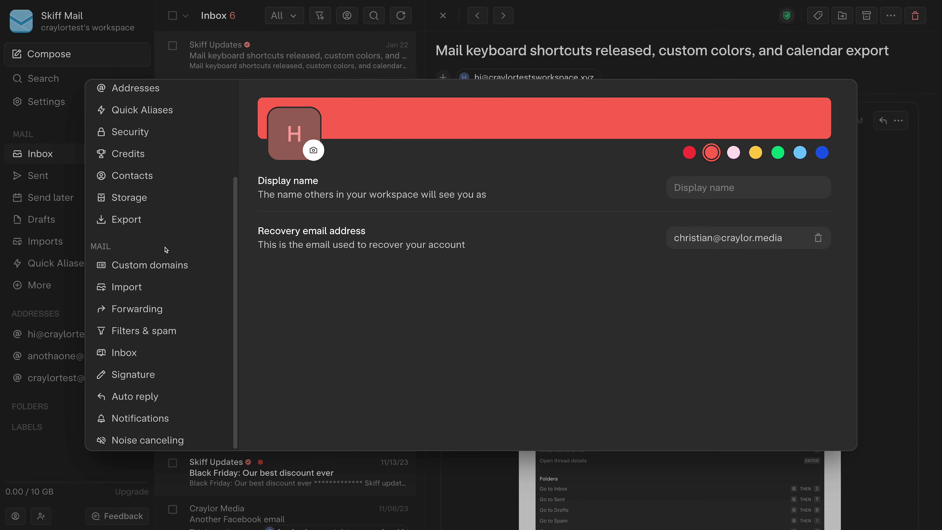
{"action": "left_click", "coordinate": [170, 263]}
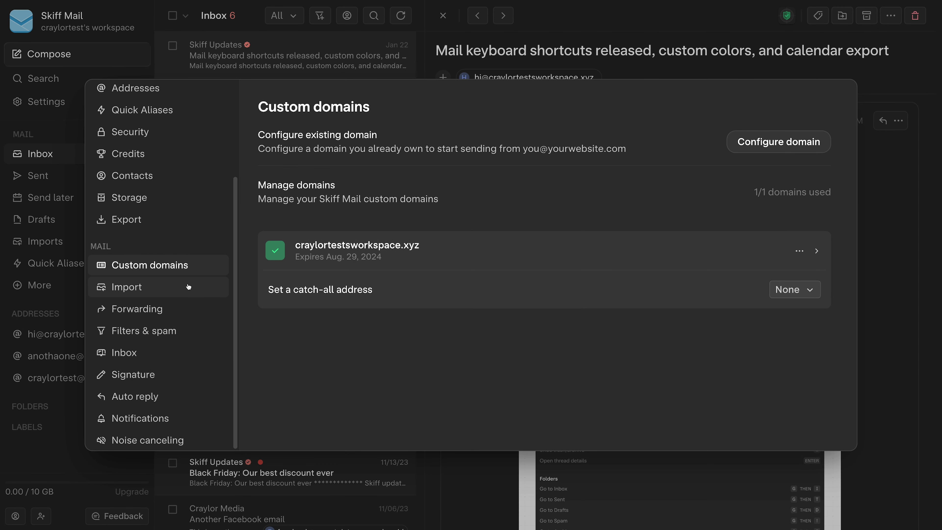
{"action": "left_click", "coordinate": [193, 291]}
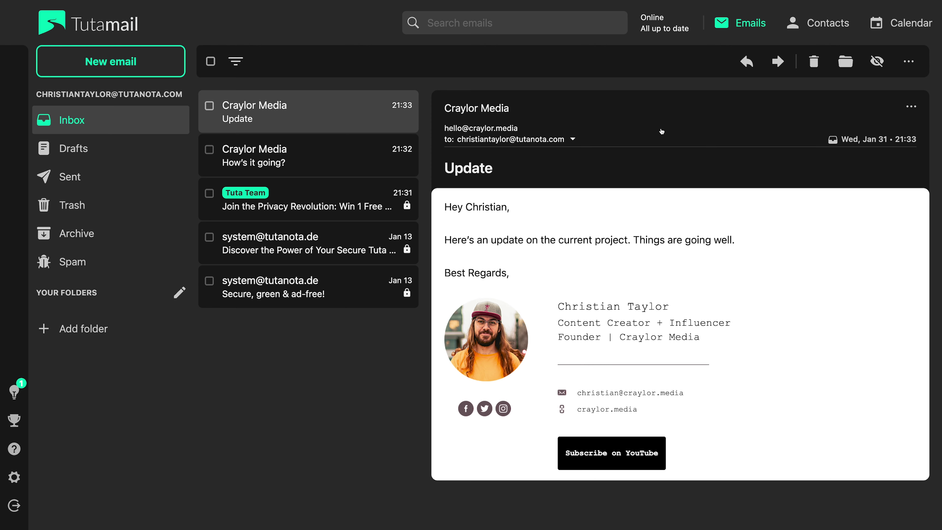
Start a reply to the Update email with 'Hey Christian,' and begin the next line 'It's going'
{"action": "left_click", "coordinate": [747, 60]}
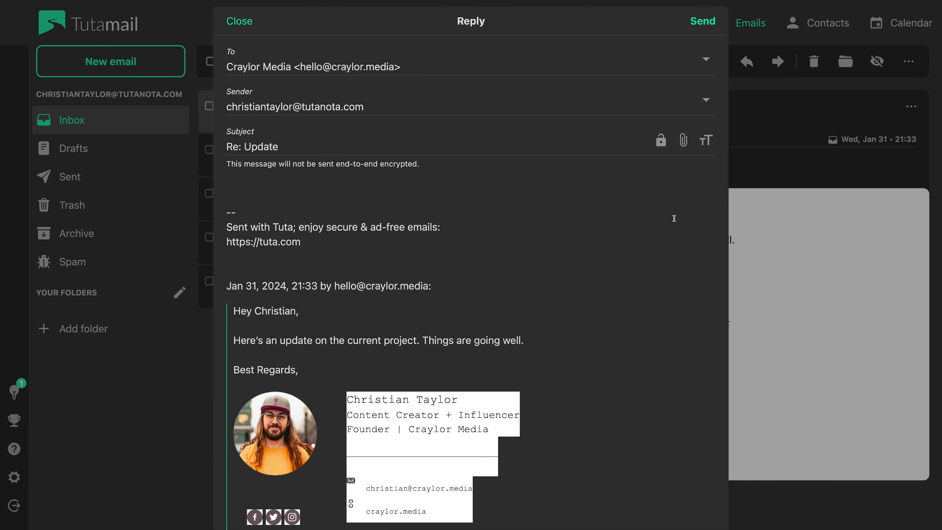
{"action": "type", "text": "Hey Christian,"}
{"action": "key", "text": "Return"}
{"action": "key", "text": "Return"}
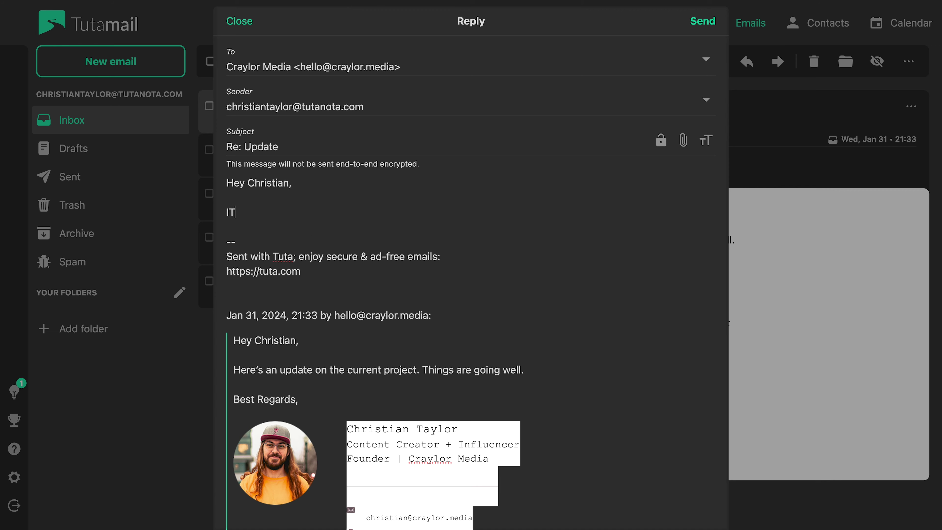
{"action": "type", "text": "It's goping"}
{"action": "key", "text": "BackSpace"}
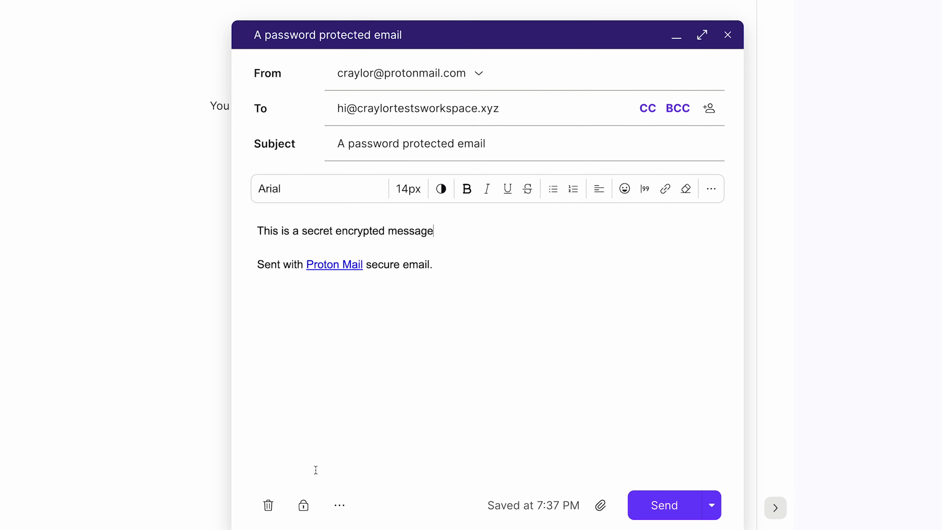
Give the secret message a message password and apply the password encryption
{"action": "left_click", "coordinate": [302, 507]}
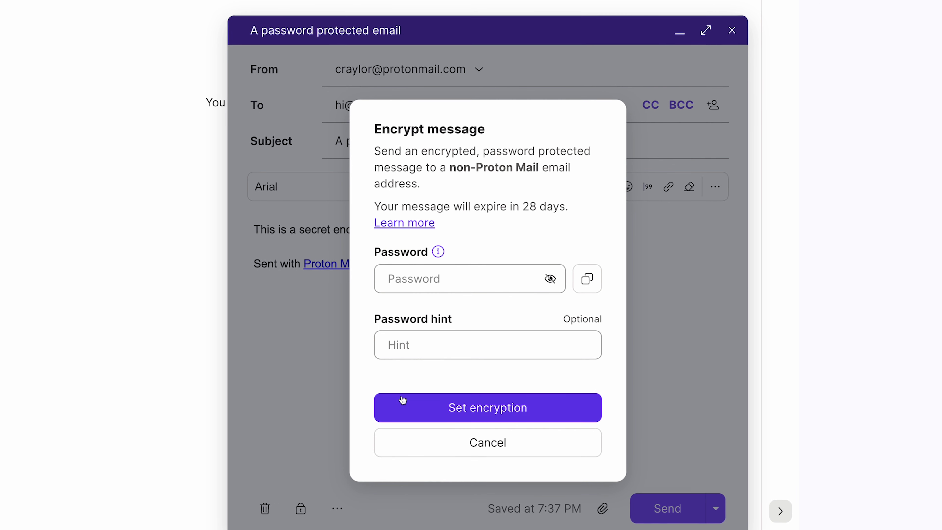
{"action": "left_click", "coordinate": [472, 285]}
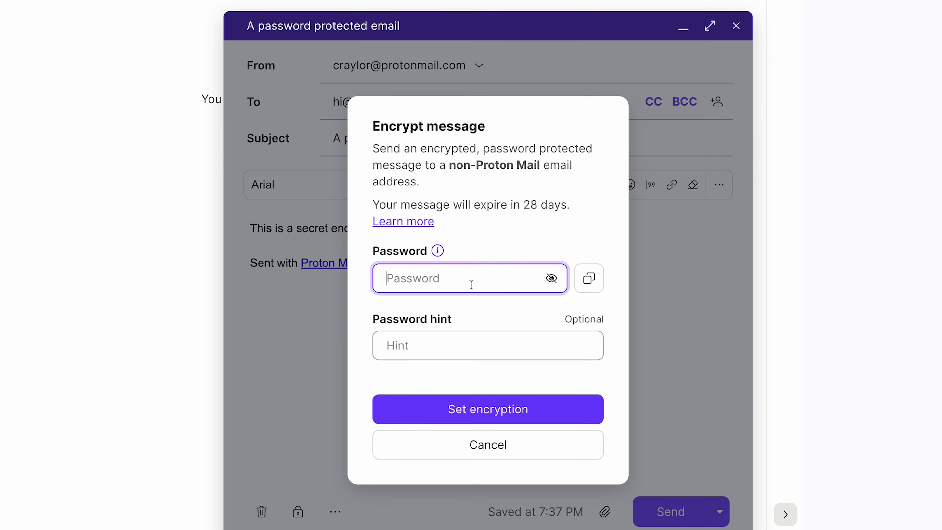
{"action": "type", "text": "Password123"}
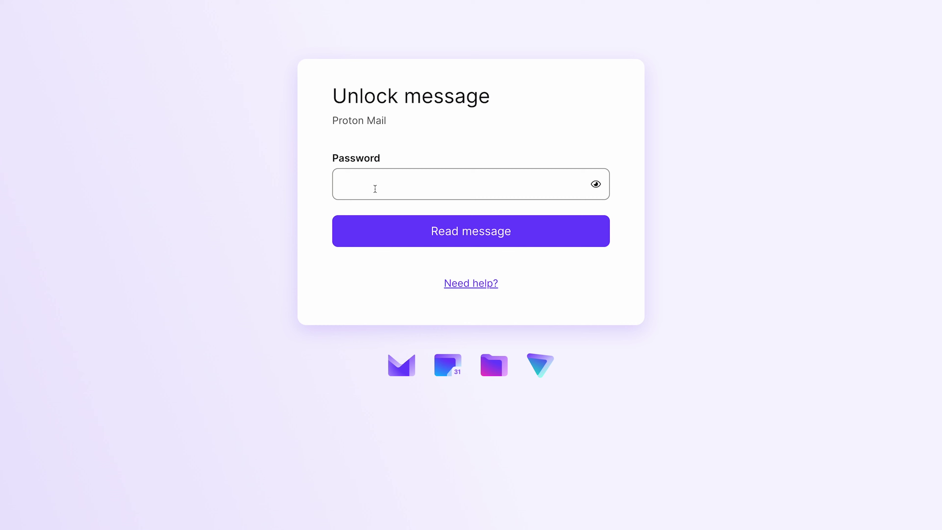
{"action": "left_click", "coordinate": [376, 188]}
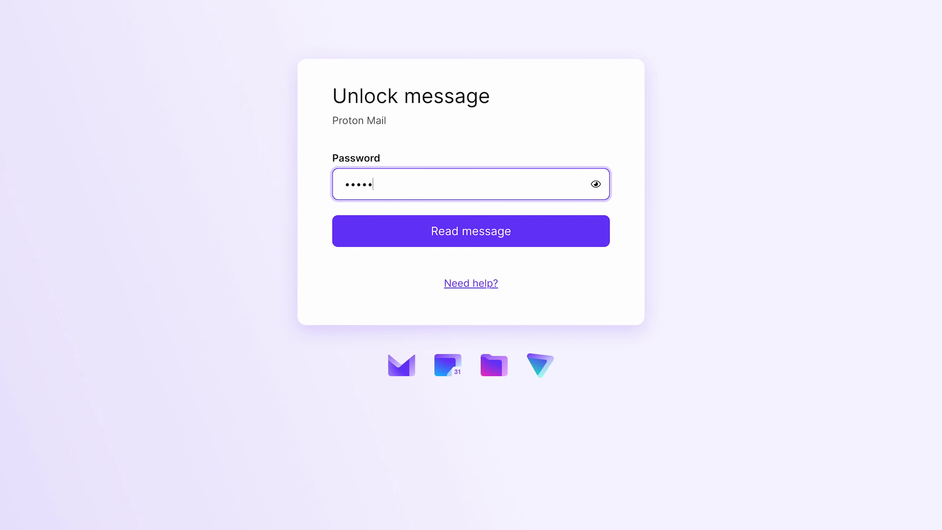
Unlock the message with its password and add the 😎 emoji after 'secretly' in the reply
{"action": "left_click", "coordinate": [396, 226]}
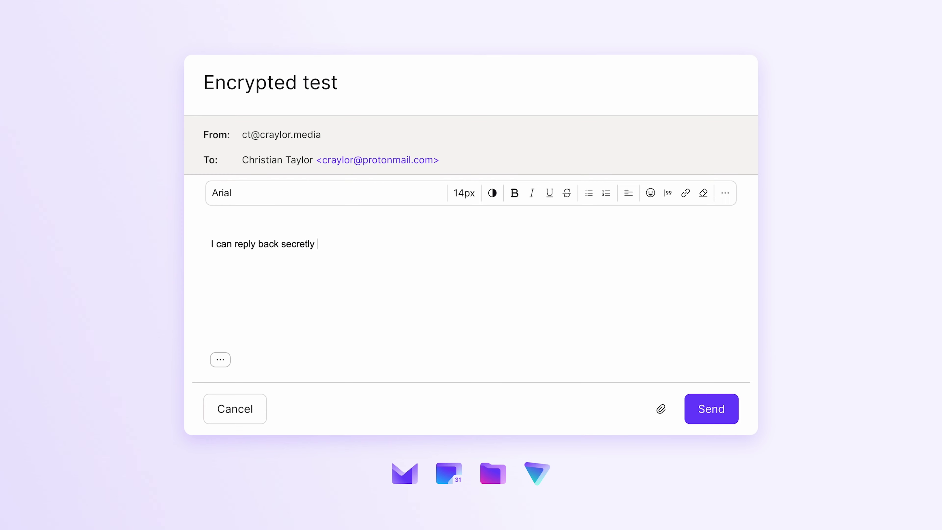
{"action": "key", "text": "ctrl+super+space"}
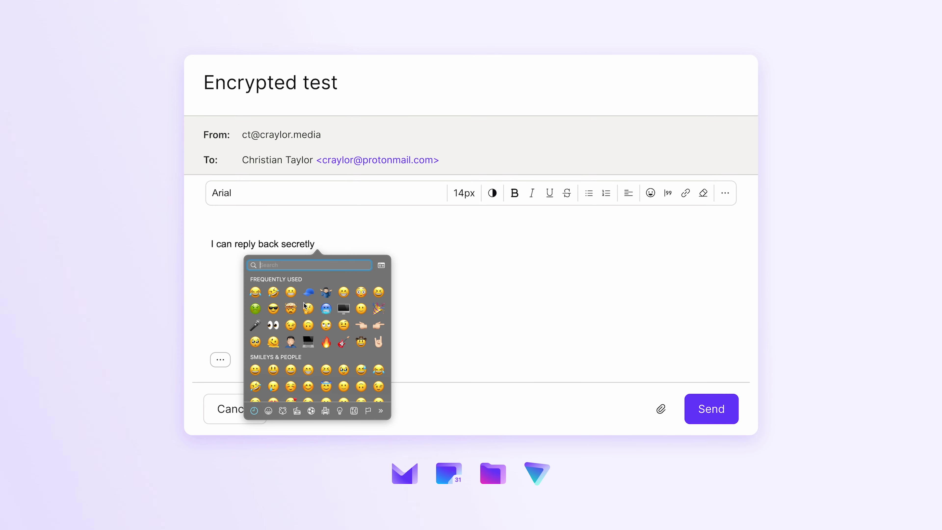
{"action": "left_click", "coordinate": [271, 308]}
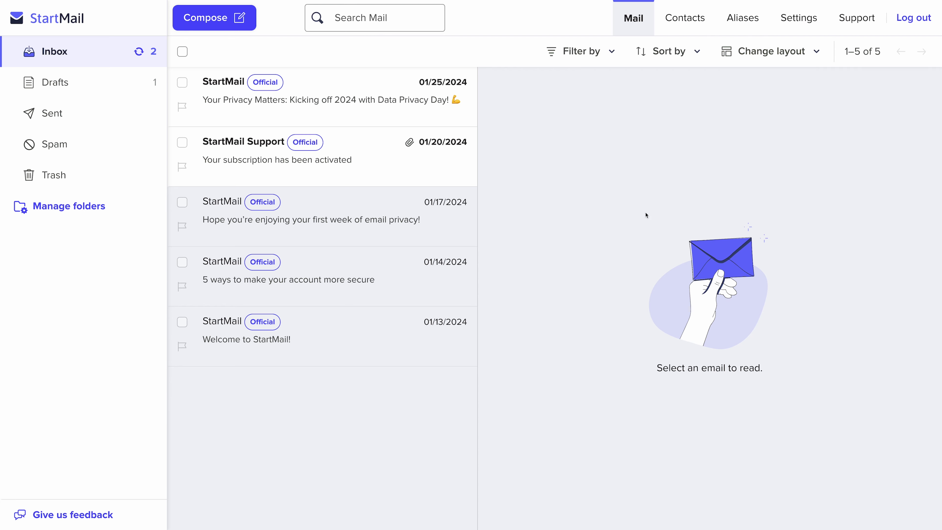
Read StartMail's first-week privacy and 01/25 'Your Privacy Matters' emails, then Skiff's Jan 22 update
{"action": "left_click", "coordinate": [342, 236]}
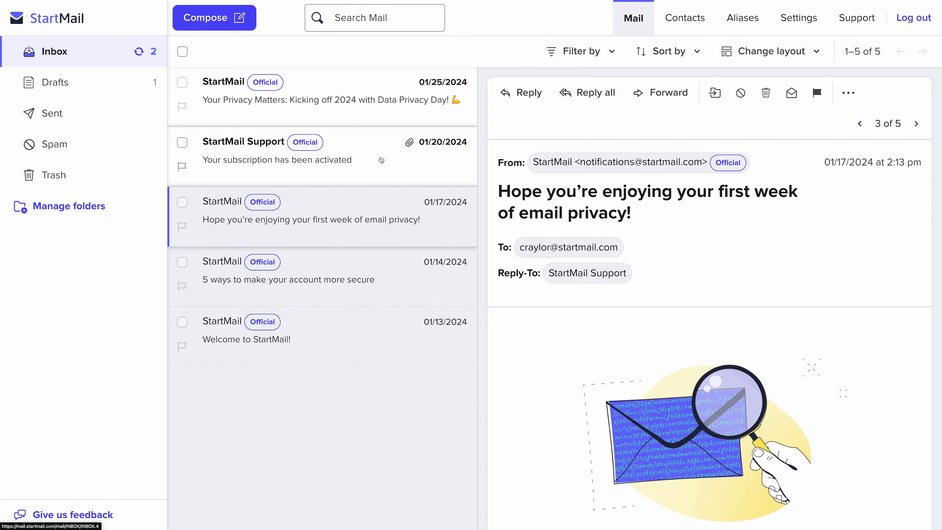
{"action": "left_click", "coordinate": [396, 111]}
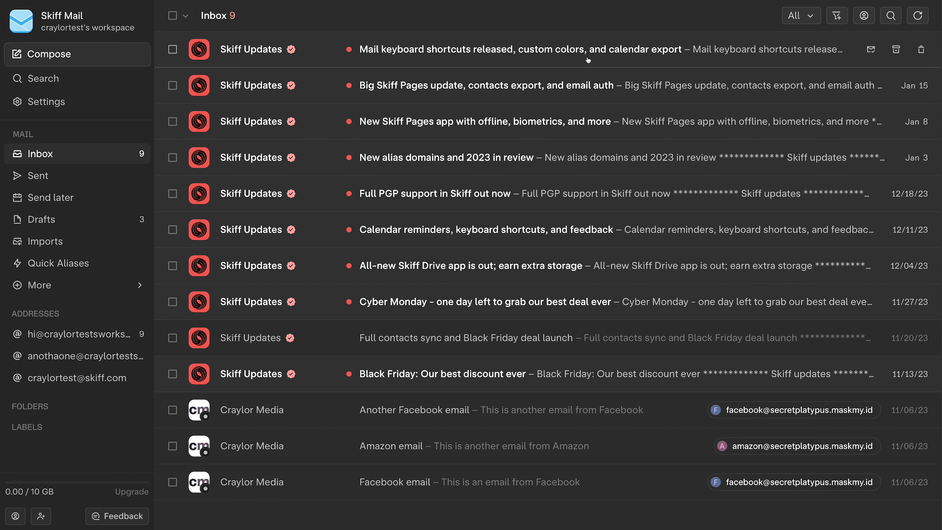
{"action": "left_click", "coordinate": [588, 58]}
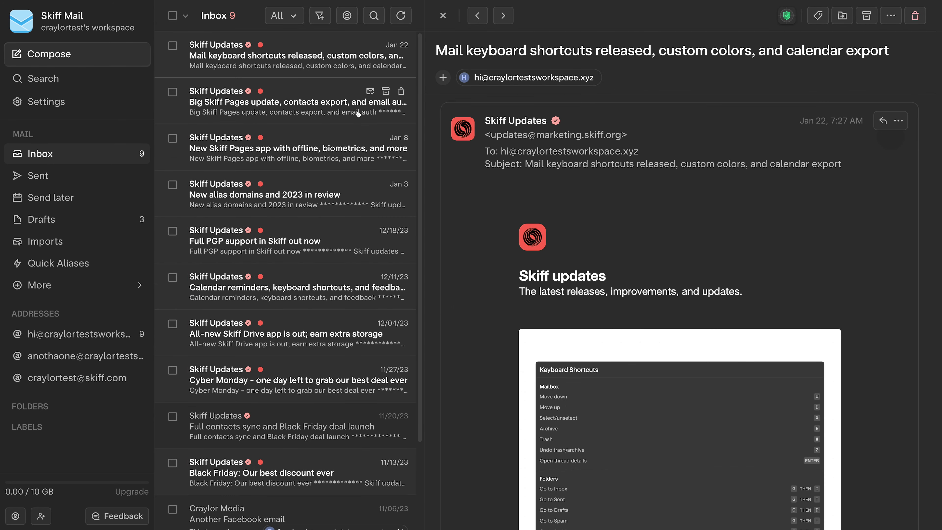
Finish the Skiff compose text, view Import and Forwarding settings, then type 'email from StartMail!'
{"action": "left_click", "coordinate": [319, 108]}
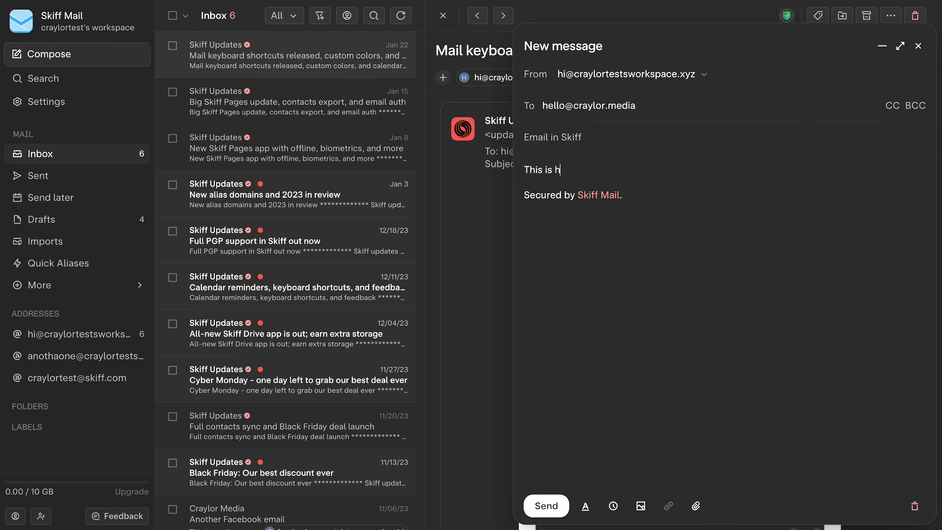
{"action": "type", "text": "ow I can compose an email in Skiff!@"}
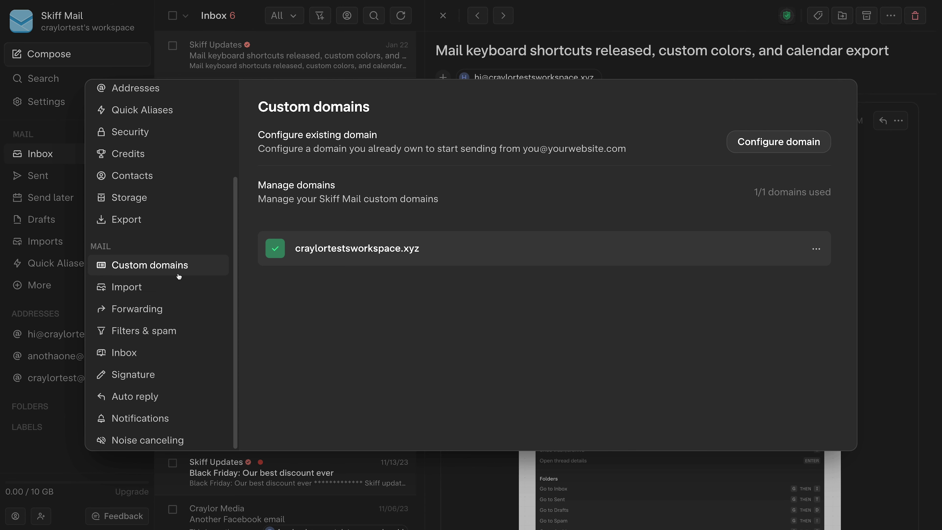
{"action": "left_click", "coordinate": [193, 290]}
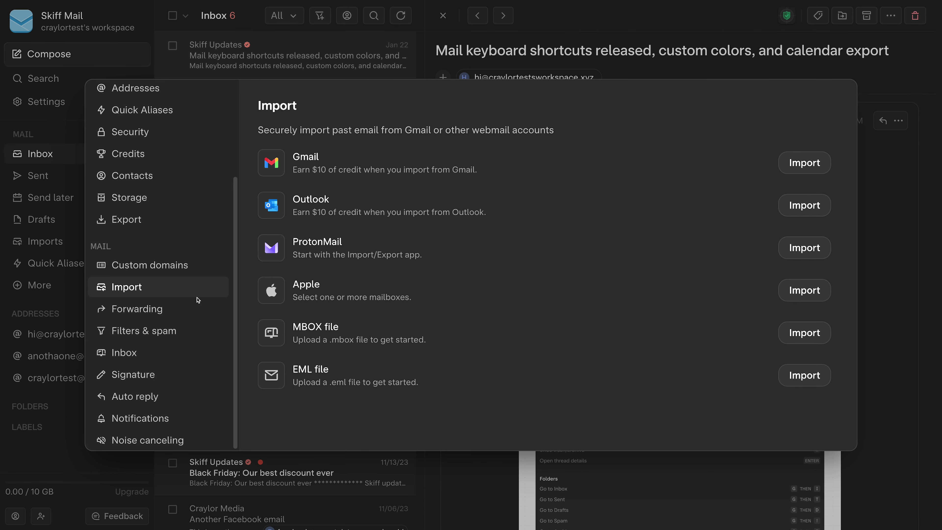
{"action": "left_click", "coordinate": [204, 311]}
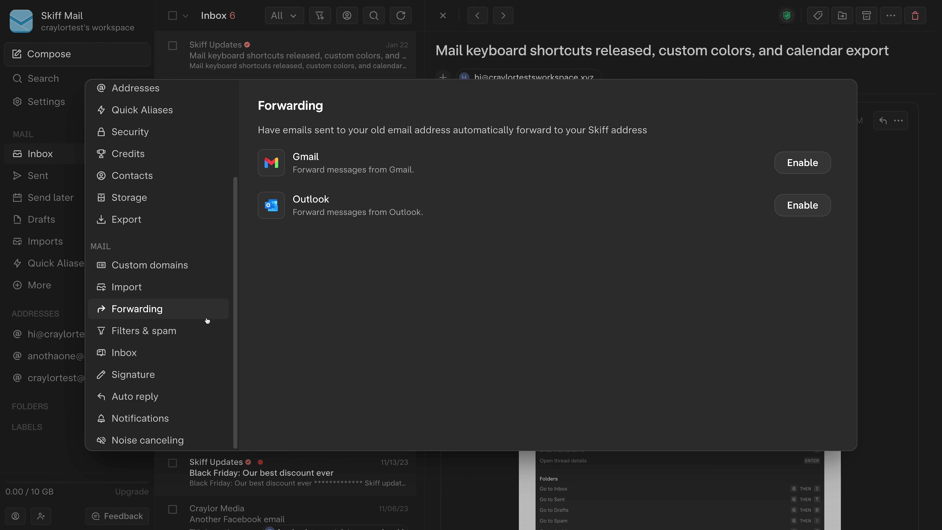
{"action": "type", "text": "email from St"}
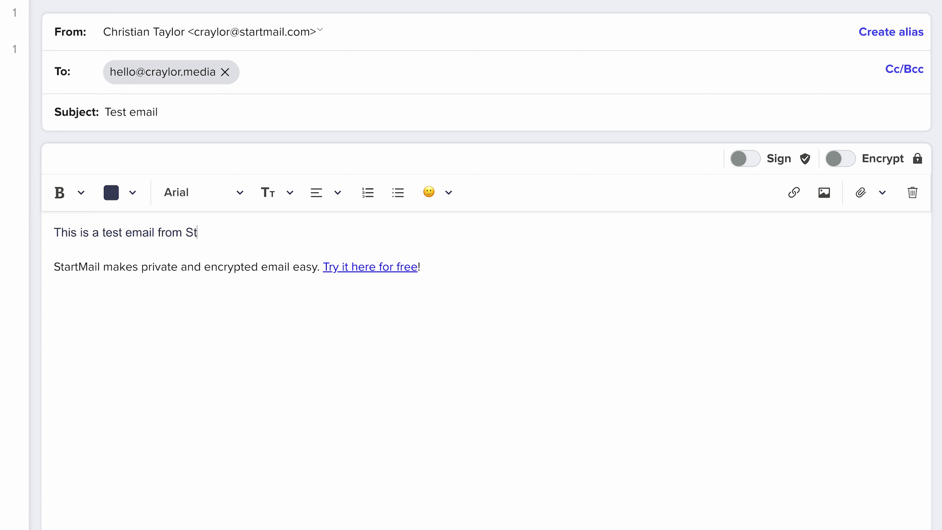
{"action": "type", "text": "artMail!"}
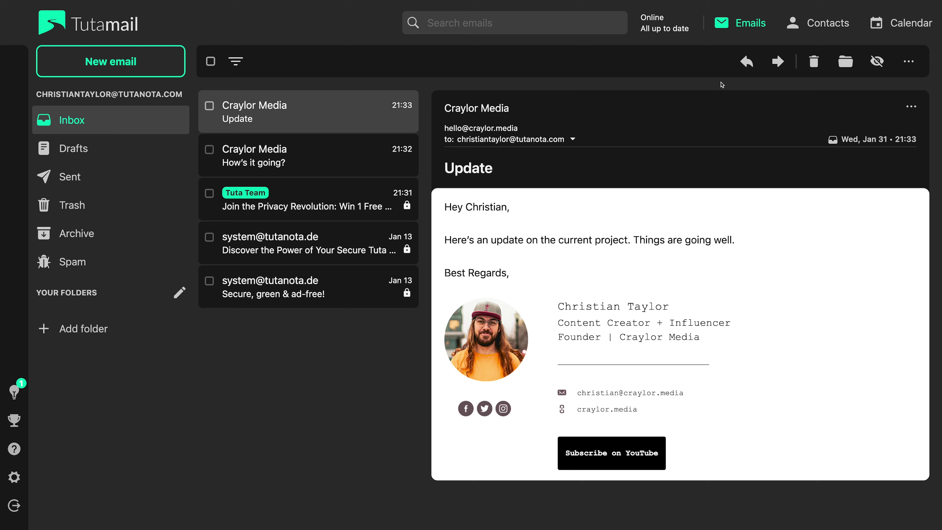
Start a Tuta reply 'Hey Christian,', switch StartMail to vertical split, and continue the test email
{"action": "left_click", "coordinate": [746, 61]}
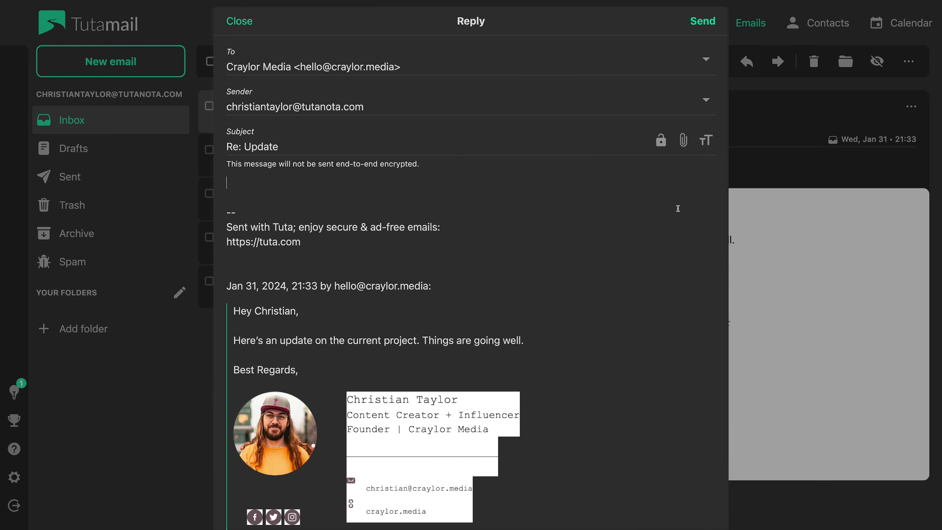
{"action": "type", "text": "Hey Christian,"}
{"action": "key", "text": "Return"}
{"action": "key", "text": "Return"}
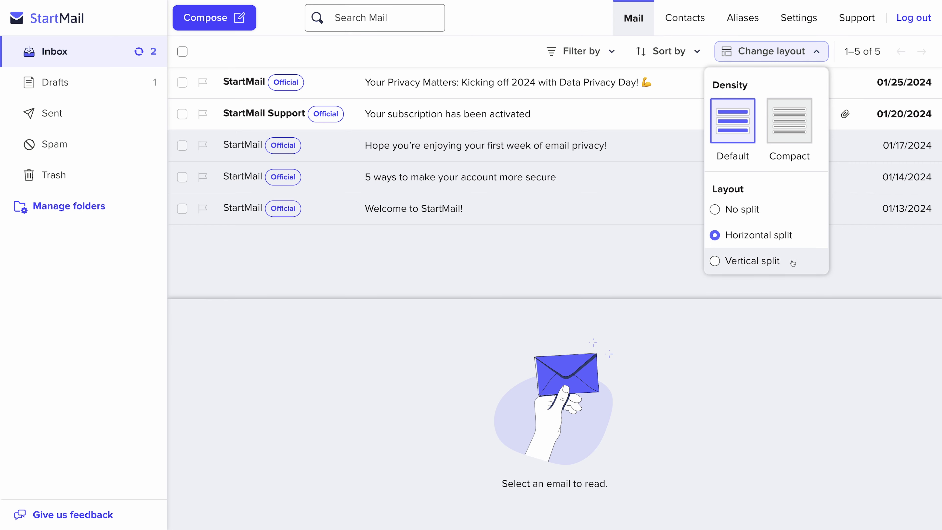
{"action": "left_click", "coordinate": [792, 262]}
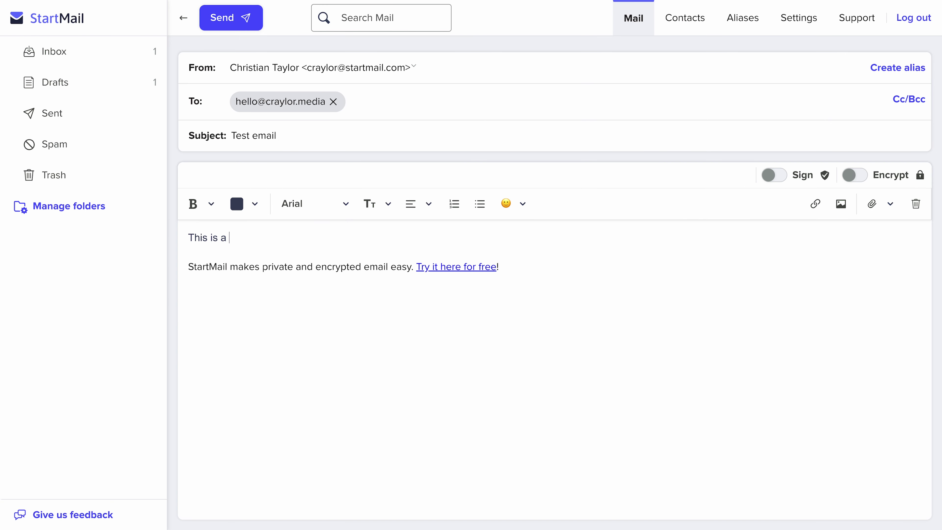
{"action": "type", "text": "test email from StartMail!"}
{"action": "type", "text": " I wish I cou"}
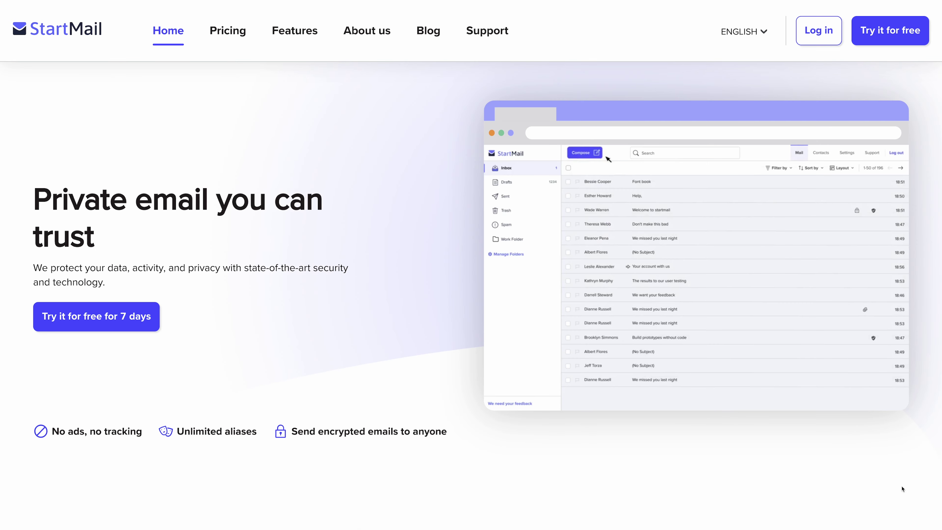
Open the New Skiff Pages app email and finish the Skiff message with 'email in Skiff!@'
{"action": "scroll", "coordinate": [902, 489], "scroll_direction": "down", "scroll_amount": 5}
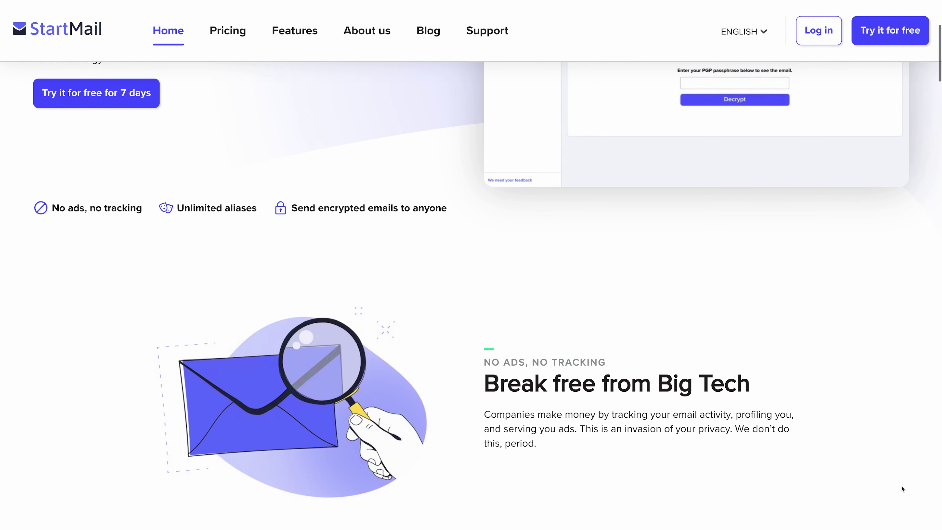
{"action": "scroll", "coordinate": [903, 488], "scroll_direction": "down", "scroll_amount": 7}
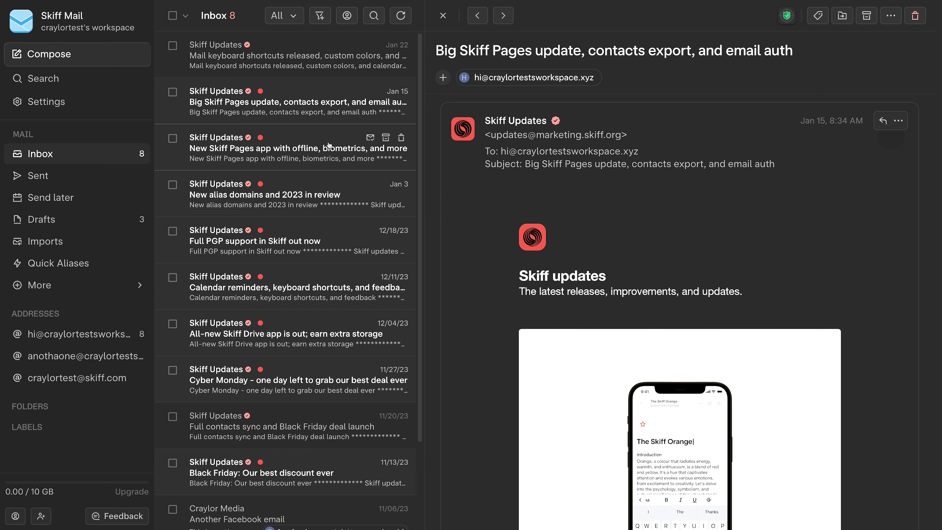
{"action": "left_click", "coordinate": [329, 145]}
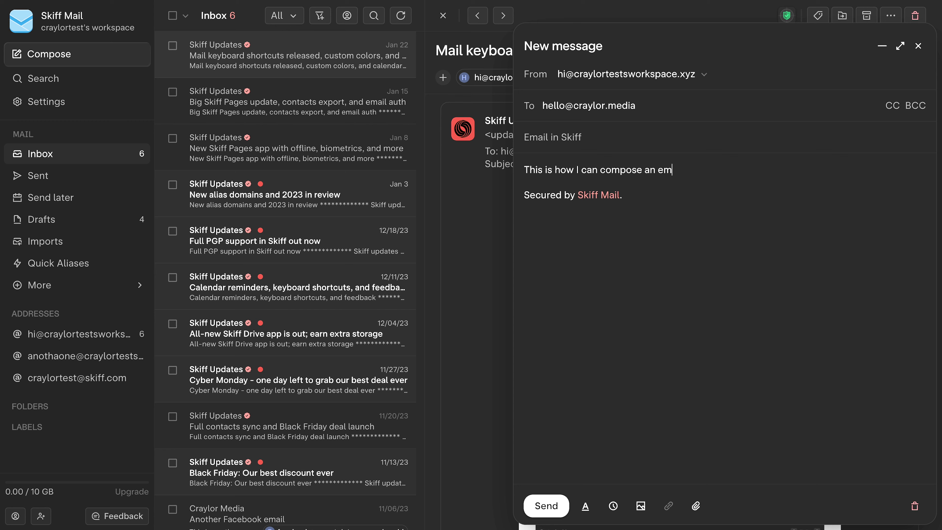
{"action": "type", "text": "ail in Skiff!@"}
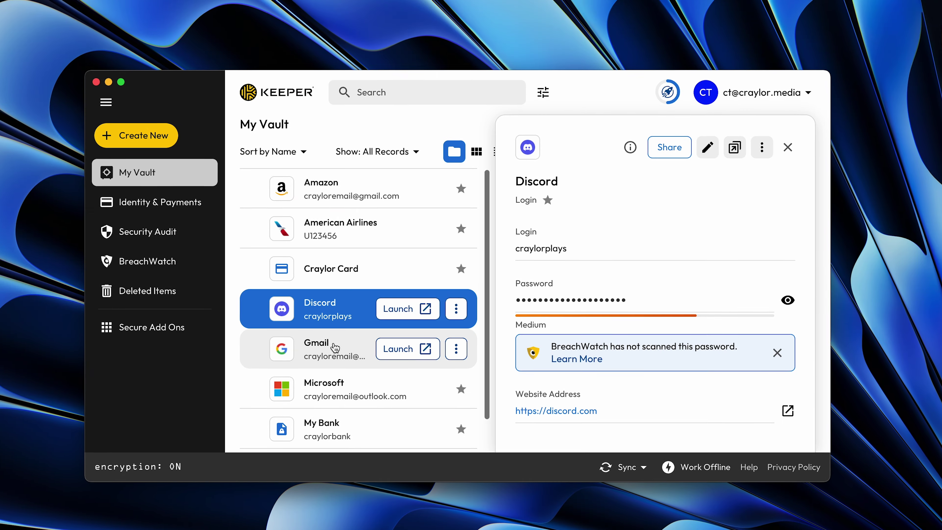
Reveal the saved Gmail, Microsoft and My Bank login entries in the Keeper vault
{"action": "left_click", "coordinate": [333, 347]}
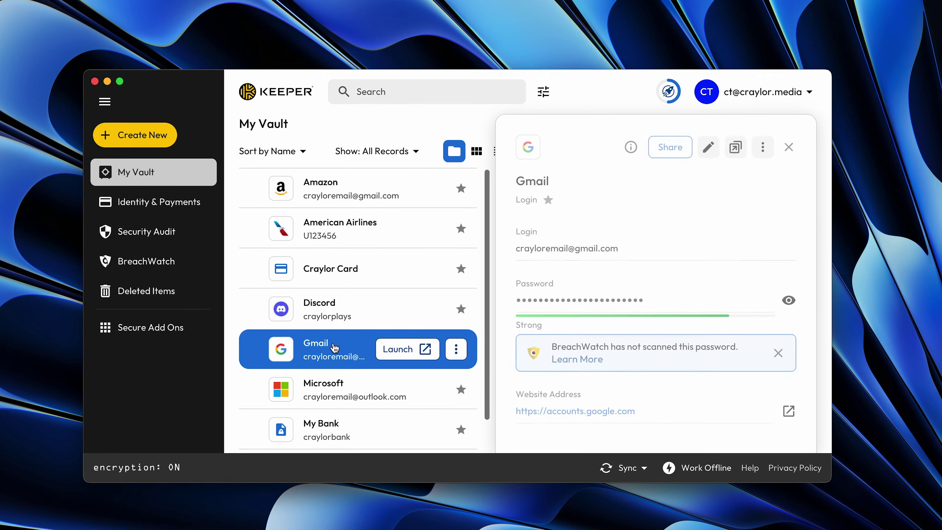
{"action": "left_click", "coordinate": [330, 386]}
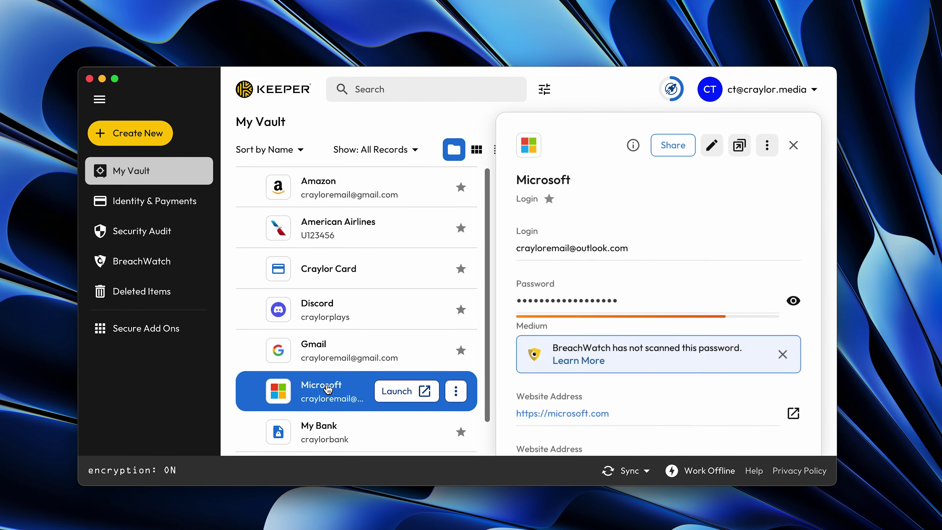
{"action": "scroll", "coordinate": [328, 388], "scroll_direction": "down", "scroll_amount": 2}
{"action": "left_click", "coordinate": [333, 394]}
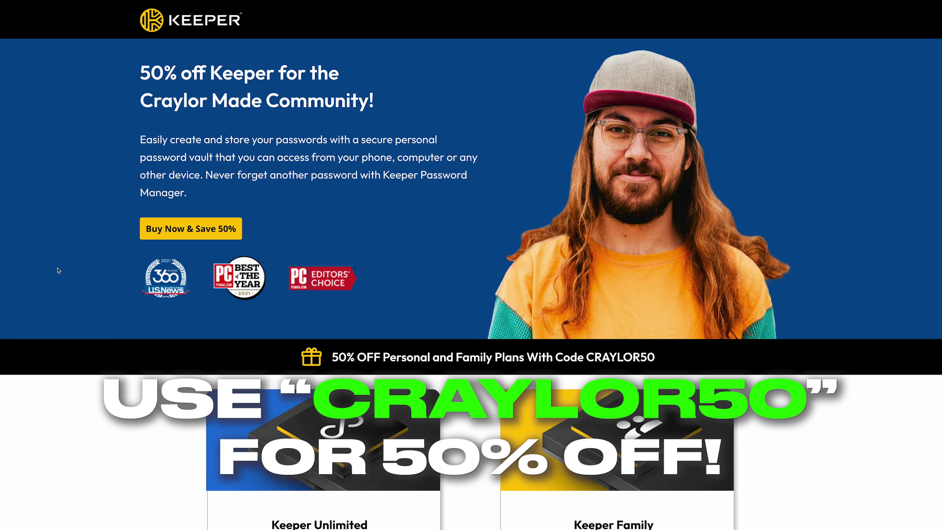
{"action": "scroll", "coordinate": [58, 271], "scroll_direction": "down", "scroll_amount": 5}
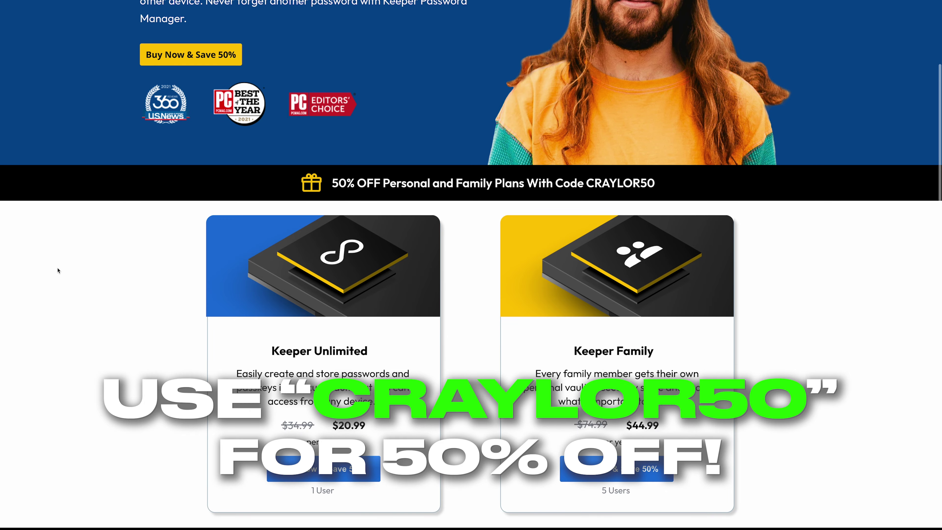